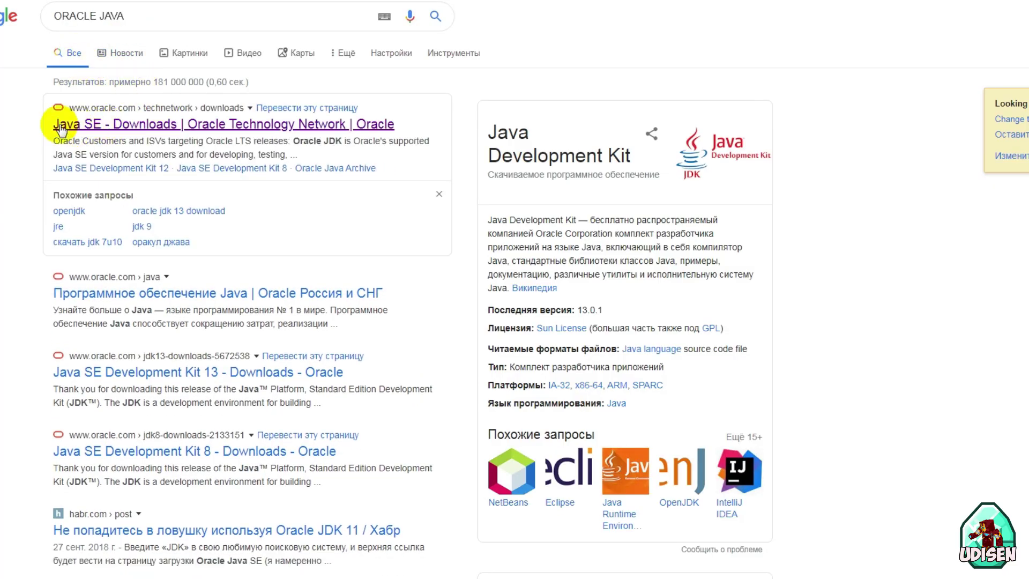
Open Oracle's Java SE Downloads page from the search results.
click(114, 123)
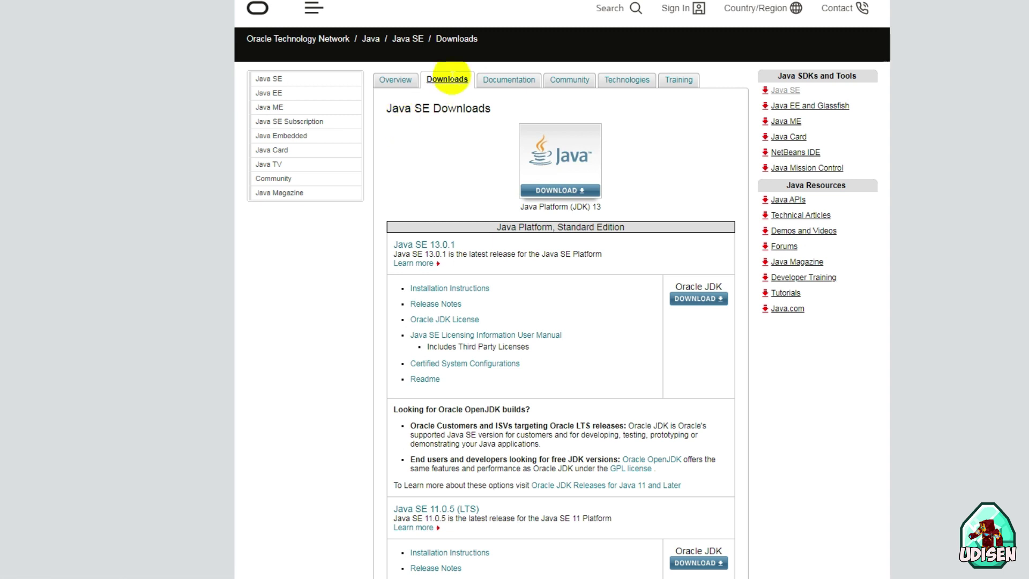
click(390, 108)
drag(415, 109, 501, 142)
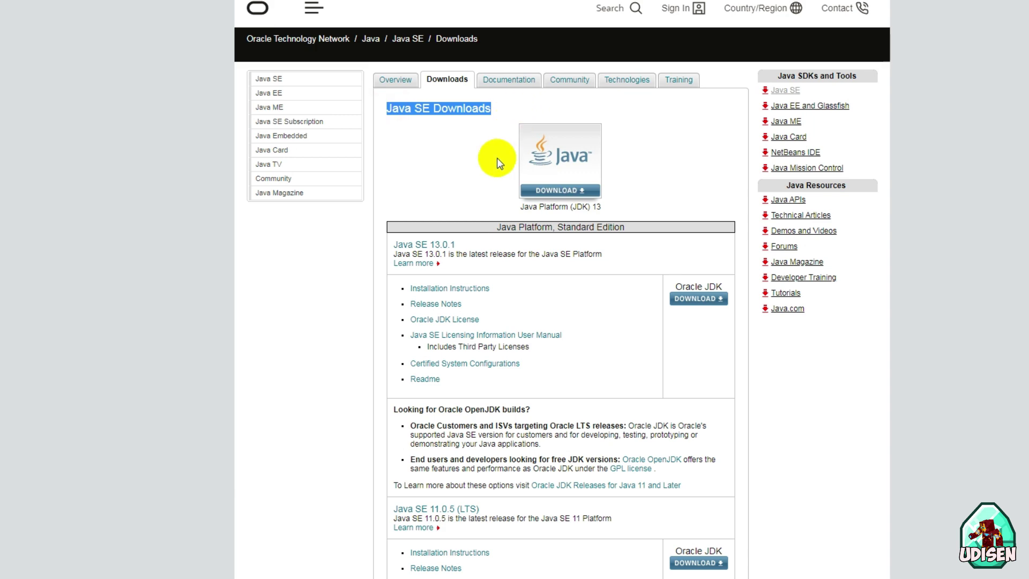
scroll(502, 161, down, 10)
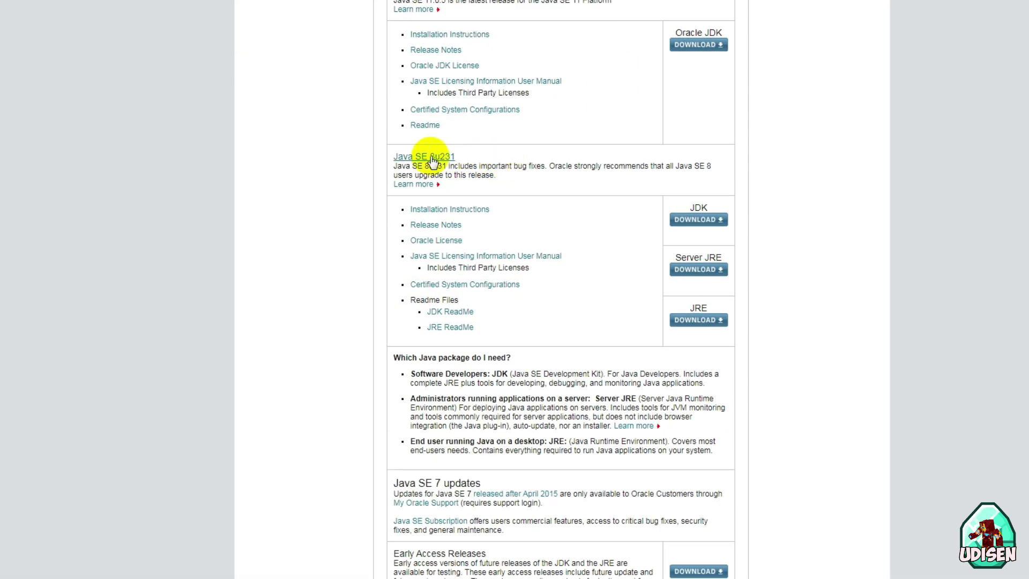
Choose the JRE download under the Java SE 8u231 release.
drag(390, 156, 434, 156)
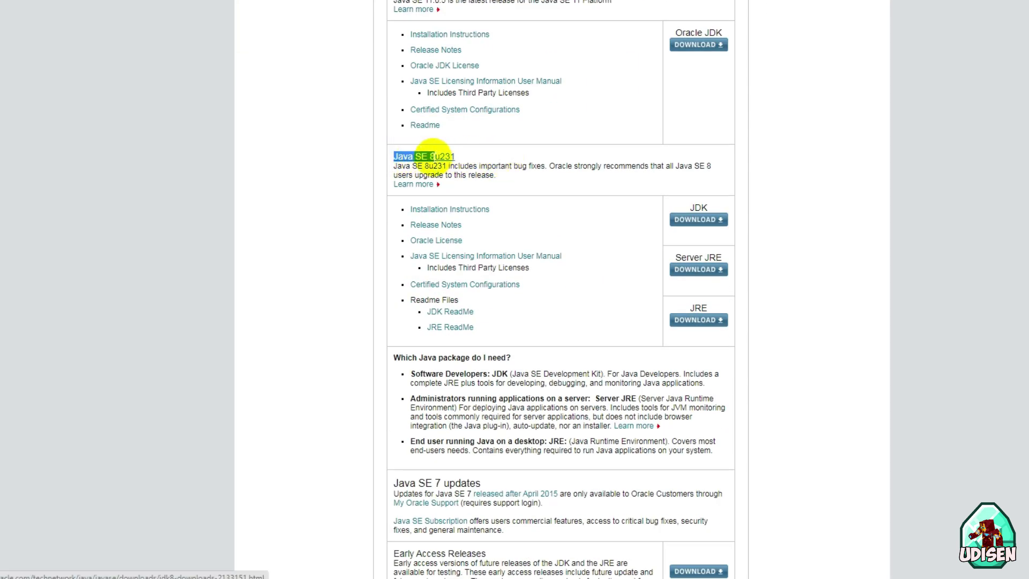
click(483, 156)
drag(687, 307, 707, 321)
click(697, 320)
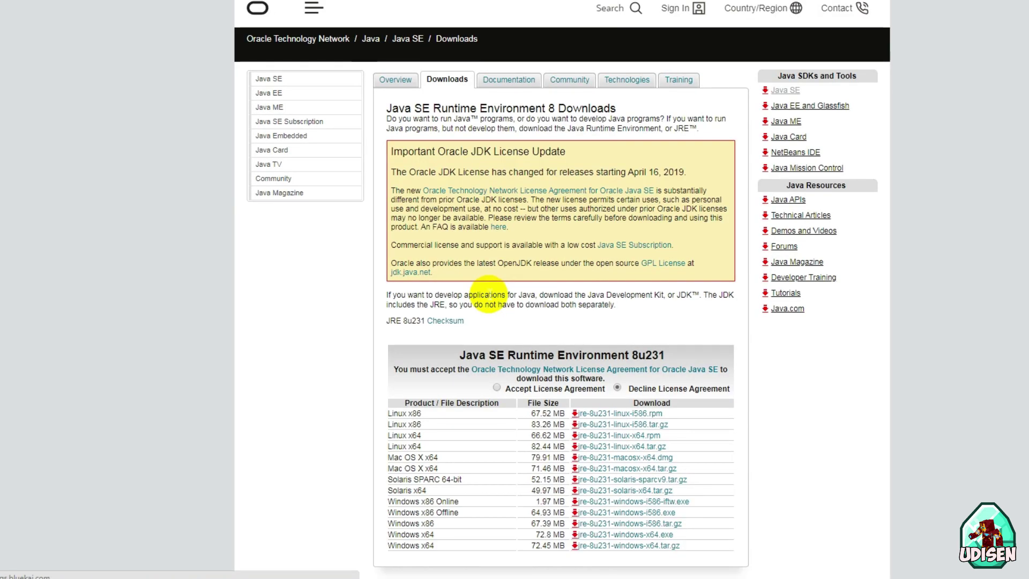
Accept the license agreement above the JRE 8u231 download table, down to the Windows x64 rows.
scroll(548, 287, down, 1)
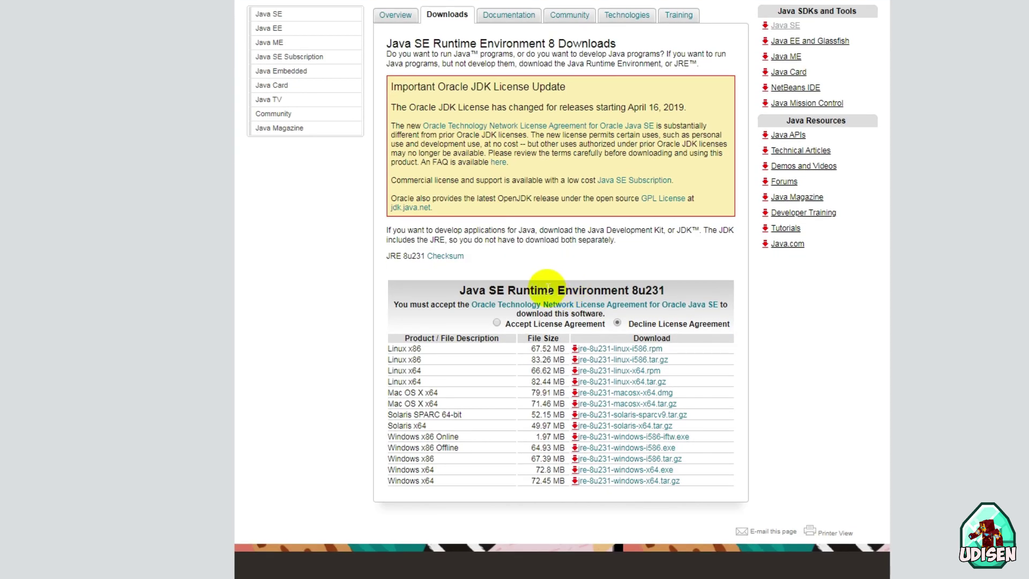
click(497, 322)
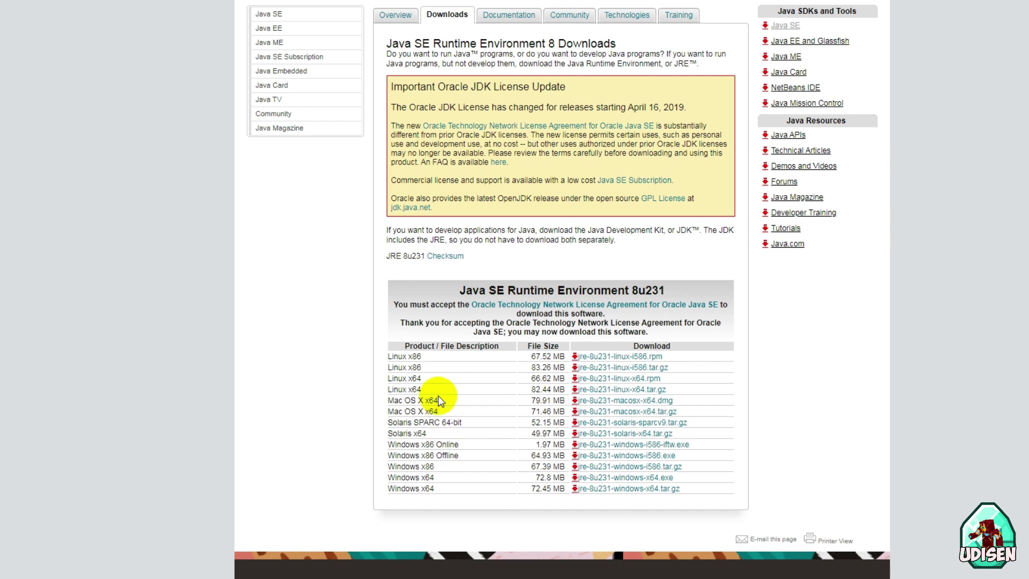
drag(384, 352, 421, 356)
drag(387, 488, 433, 488)
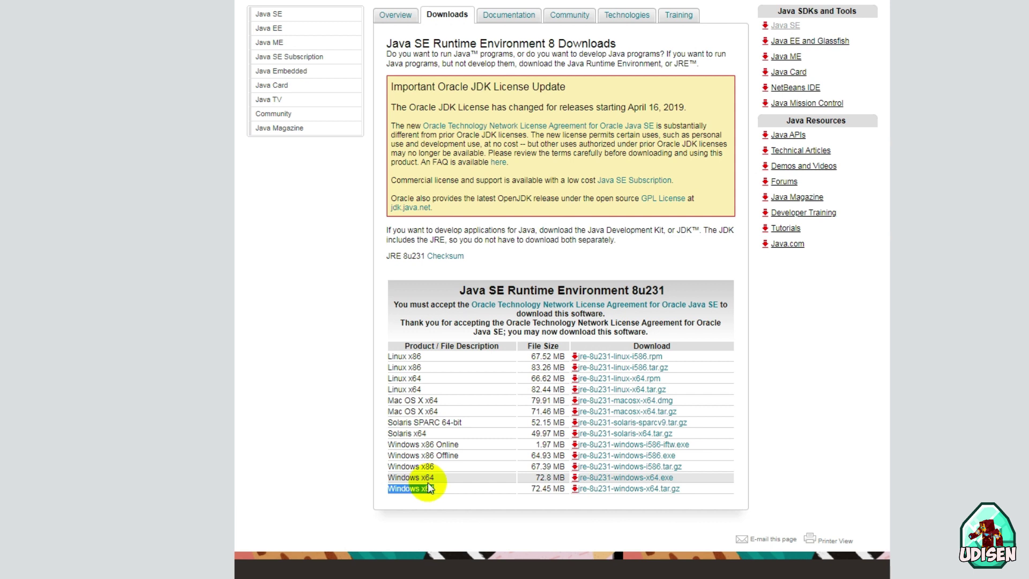
Request jre-8u231-windows-x64.exe, then choose Create Account on the Oracle sign-in page.
click(626, 479)
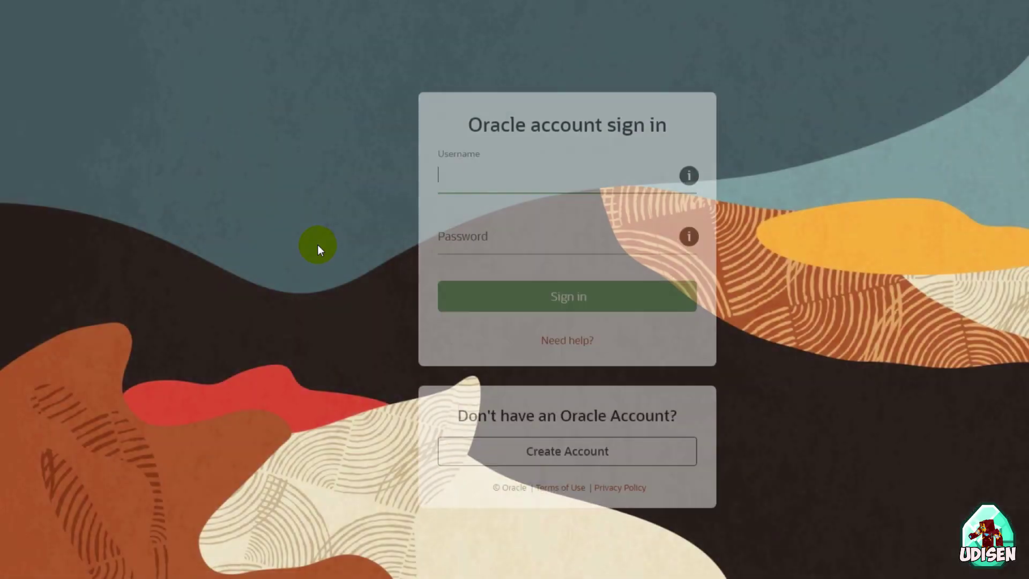
click(469, 111)
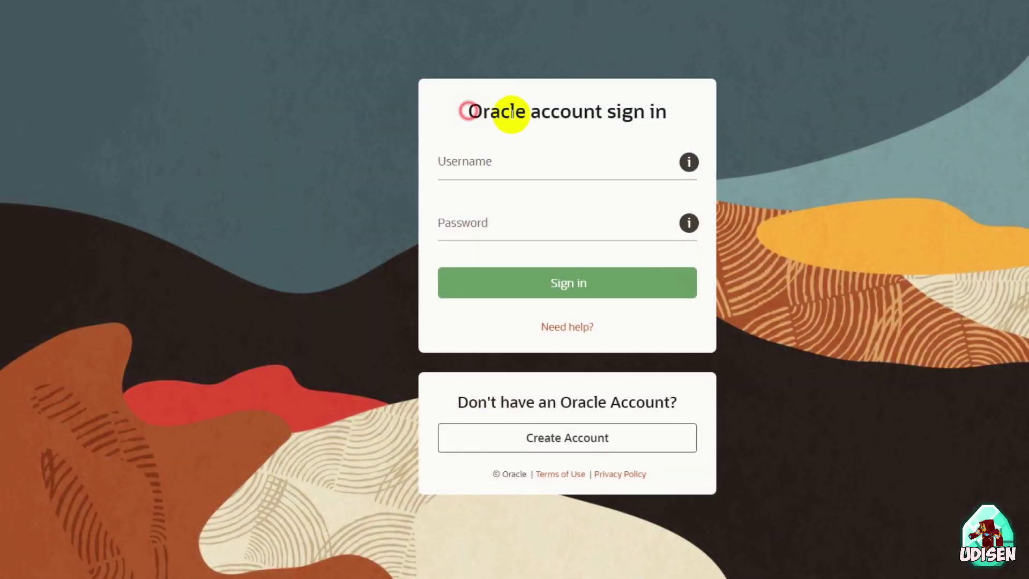
drag(512, 112, 701, 114)
click(692, 113)
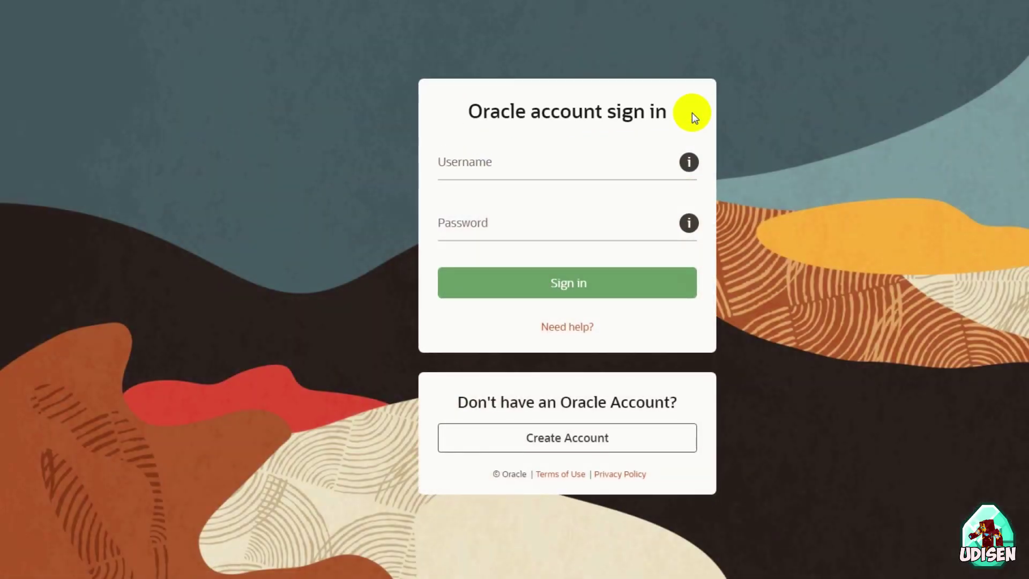
drag(517, 111, 588, 110)
click(580, 110)
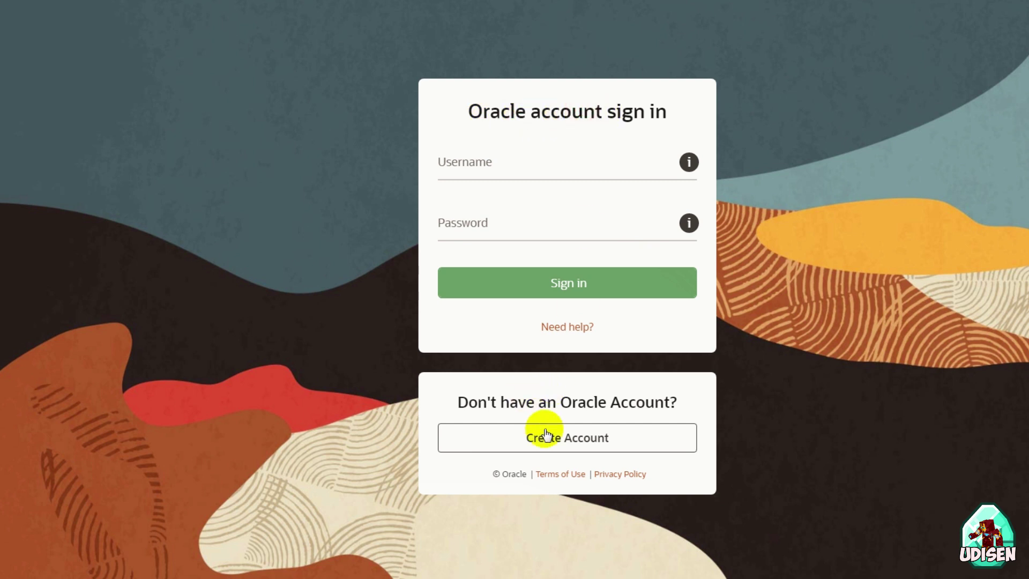
click(537, 437)
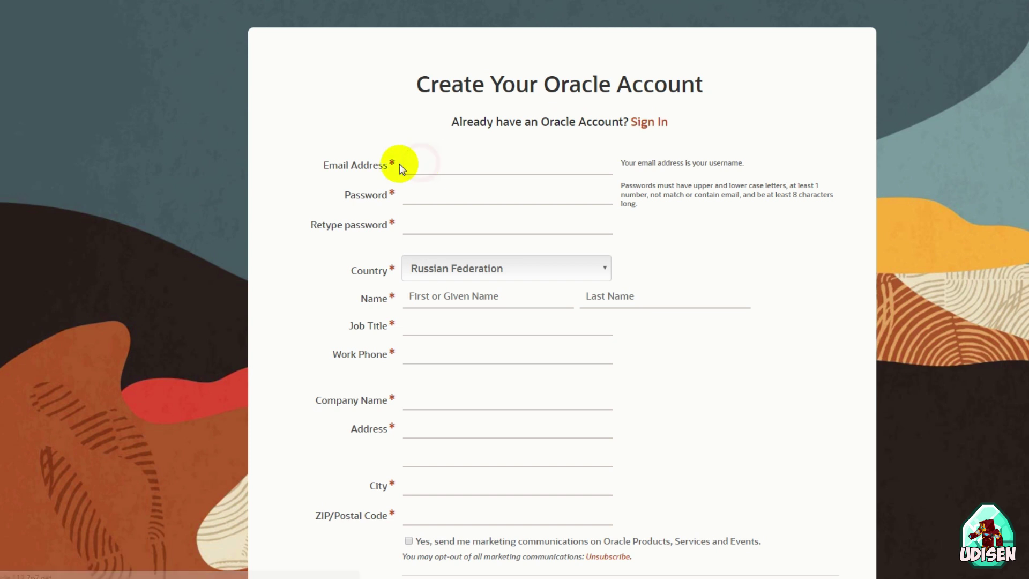
Point out the Email Address, Password and Retype password fields of the registration form.
drag(322, 161, 376, 167)
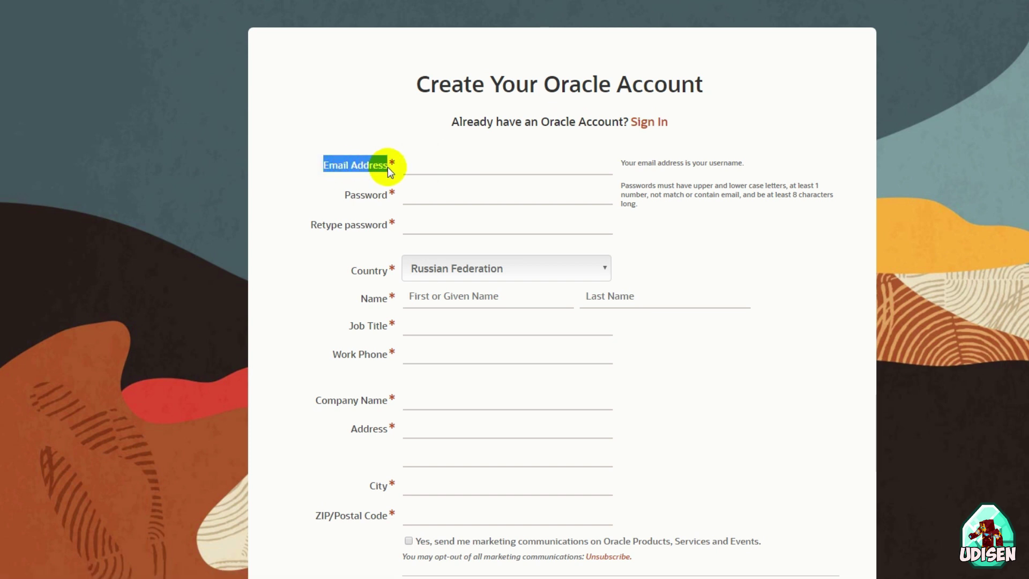
click(416, 170)
click(353, 198)
double_click(353, 199)
drag(331, 225, 381, 225)
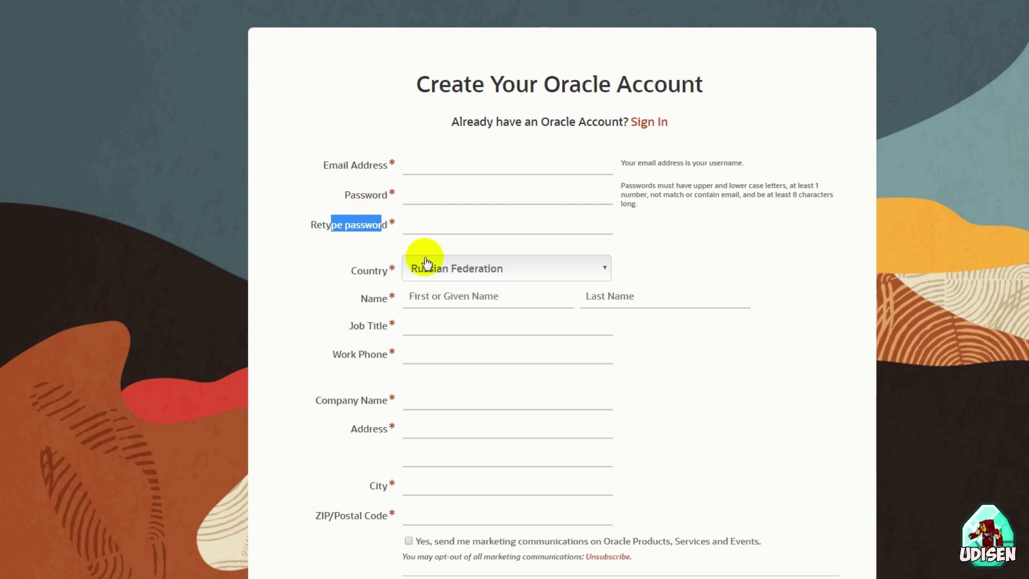
scroll(423, 241, down, 2)
Fill first name, last name, job title and work phone with placeholder text.
click(420, 168)
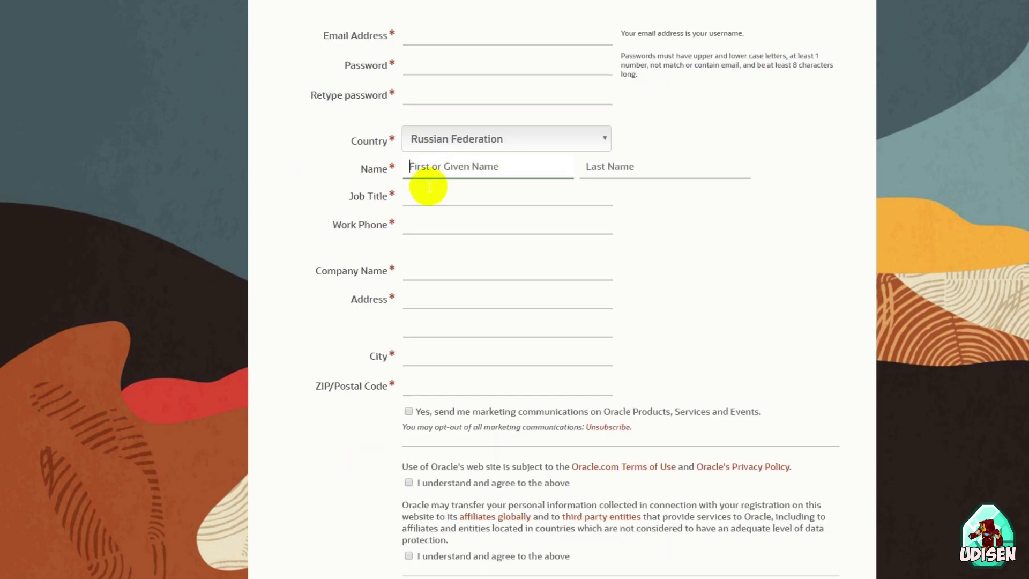
text(fgfgbgfbgb)
click(624, 167)
text(fdgbfgbgf)
click(504, 193)
text(fgbfgnbgf)
click(474, 225)
text(fg)
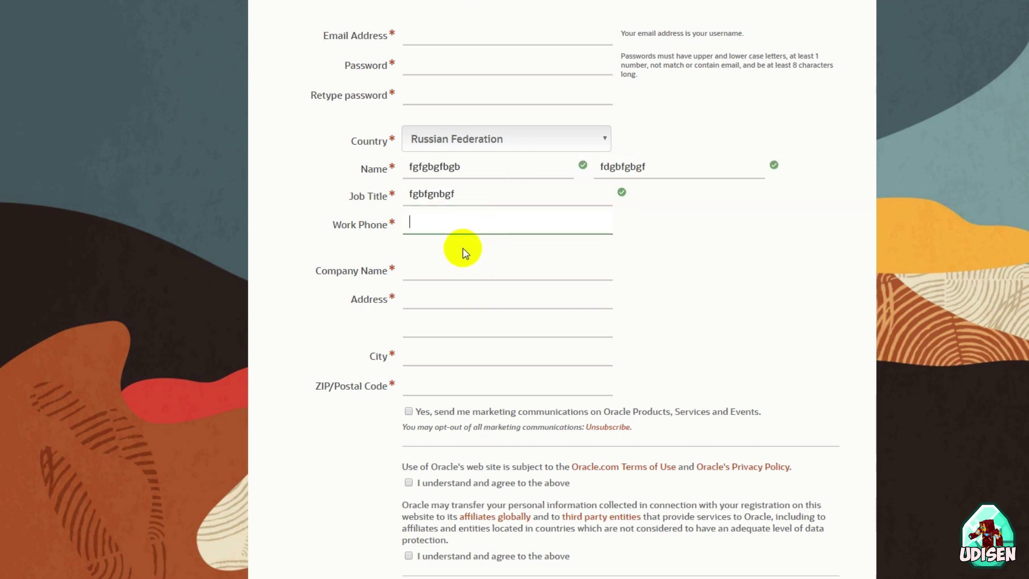
text(8888888888)
Fill company name, street address, city and ZIP/Postal Code with placeholder values.
click(456, 274)
text(ghnmghnhgn)
click(445, 293)
text(gfhngh)
click(437, 353)
text(gfghnghngh)
click(444, 389)
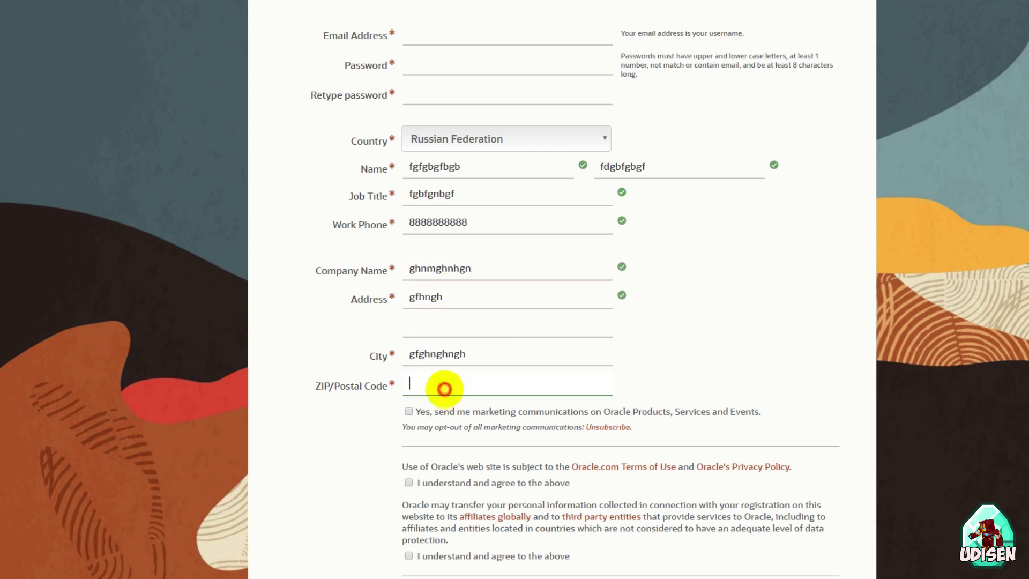
text(5555555)
click(322, 301)
Agree to the terms of use and submit the form to create the account.
scroll(404, 300, down, 3)
click(407, 345)
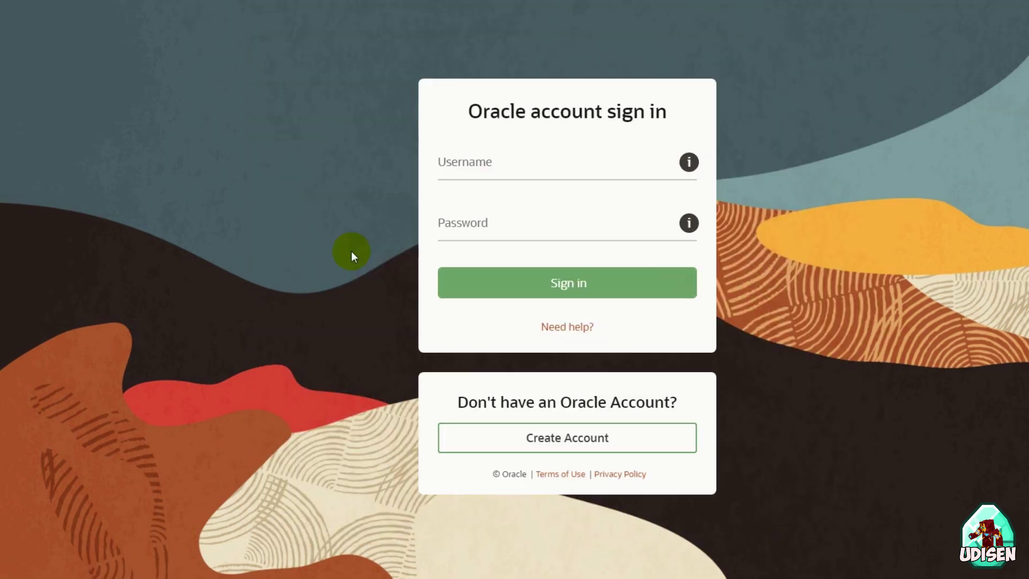
click(476, 156)
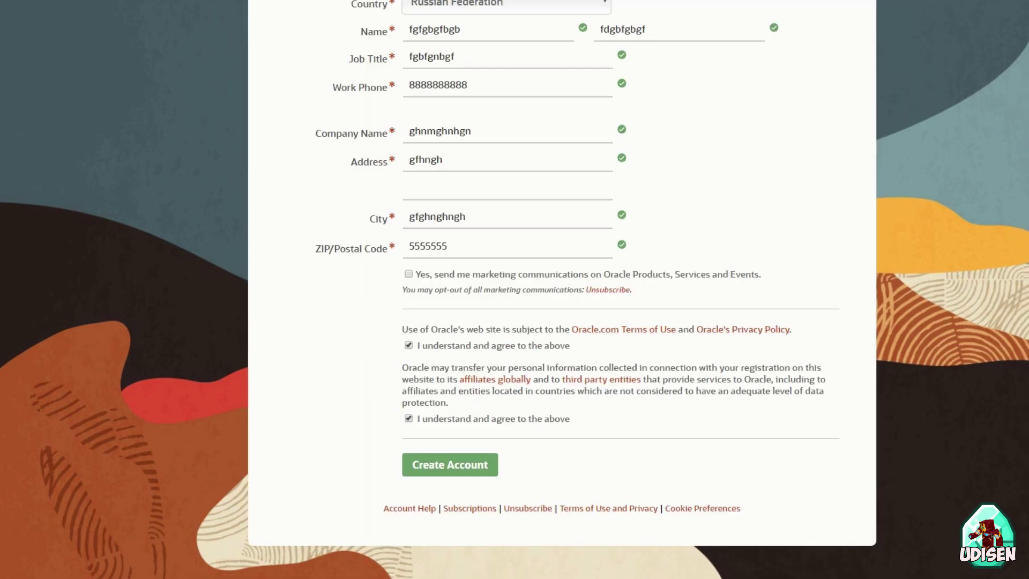
Sign in with the new account's email and password to start the JRE download.
scroll(313, 161, up, 5)
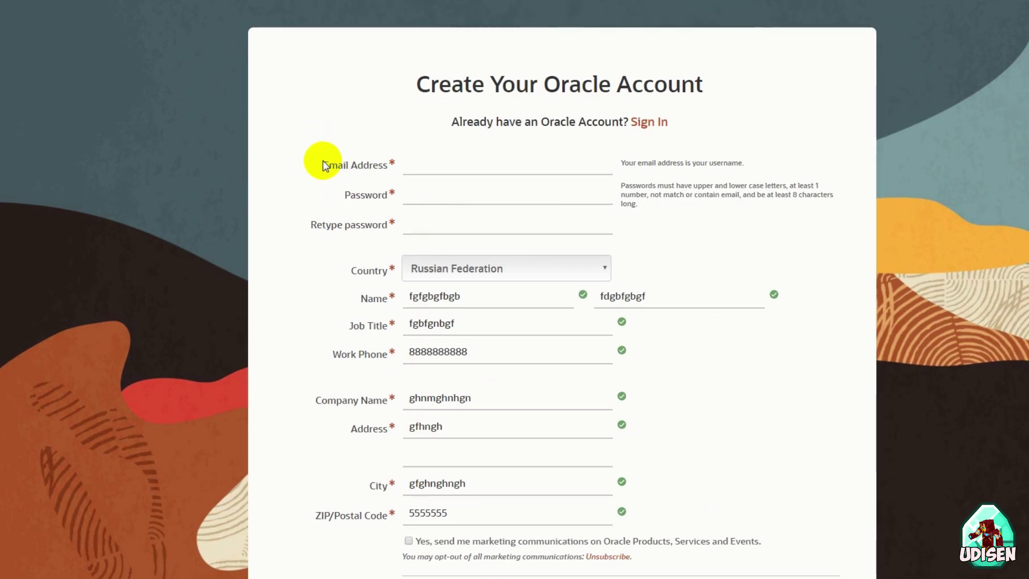
drag(323, 160, 386, 165)
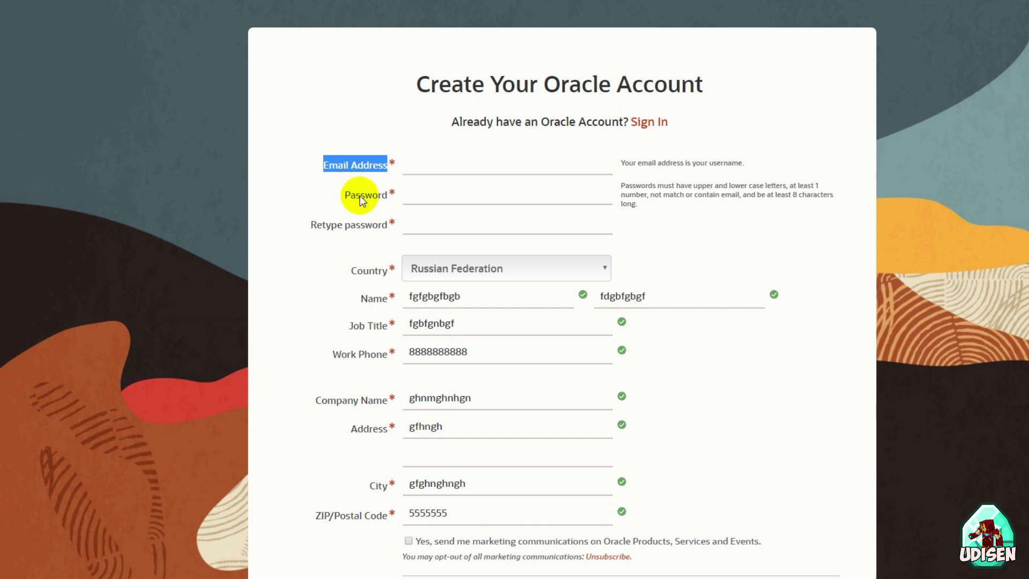
drag(343, 196, 337, 231)
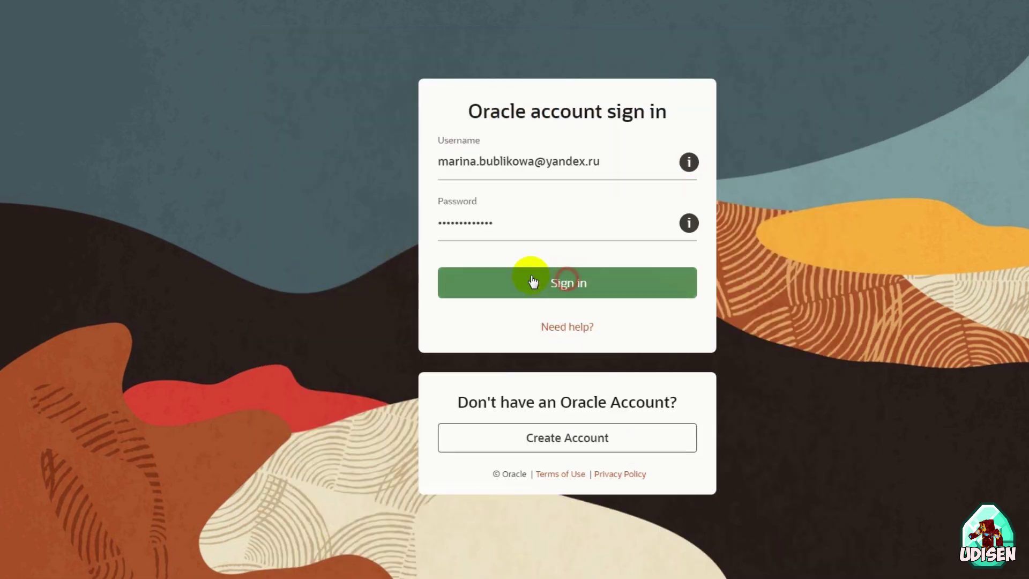
click(529, 276)
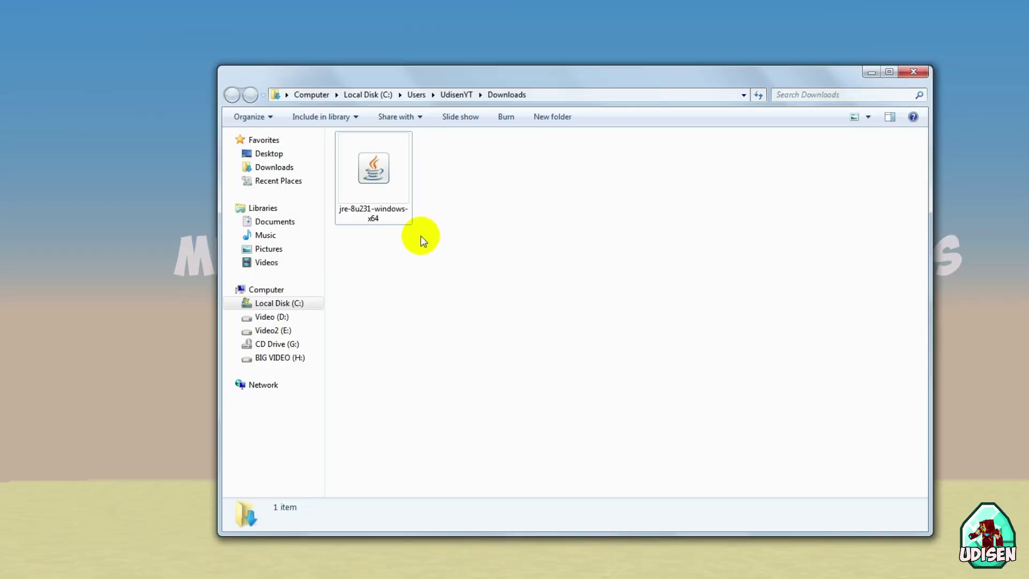
Select the jre-8u231-windows-x64 installer in Downloads, cancelling an accidental rename.
click(353, 213)
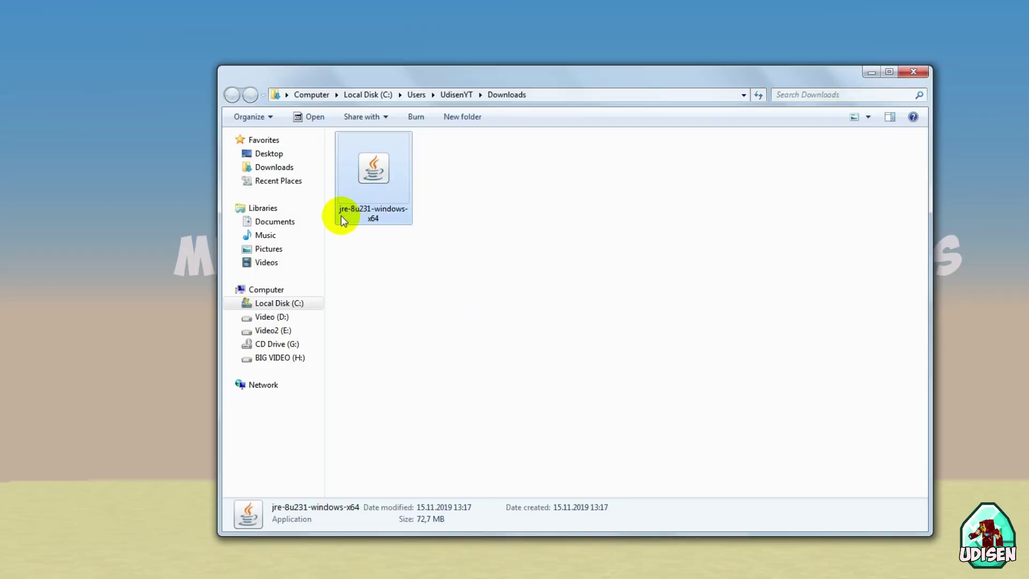
click(352, 211)
click(355, 209)
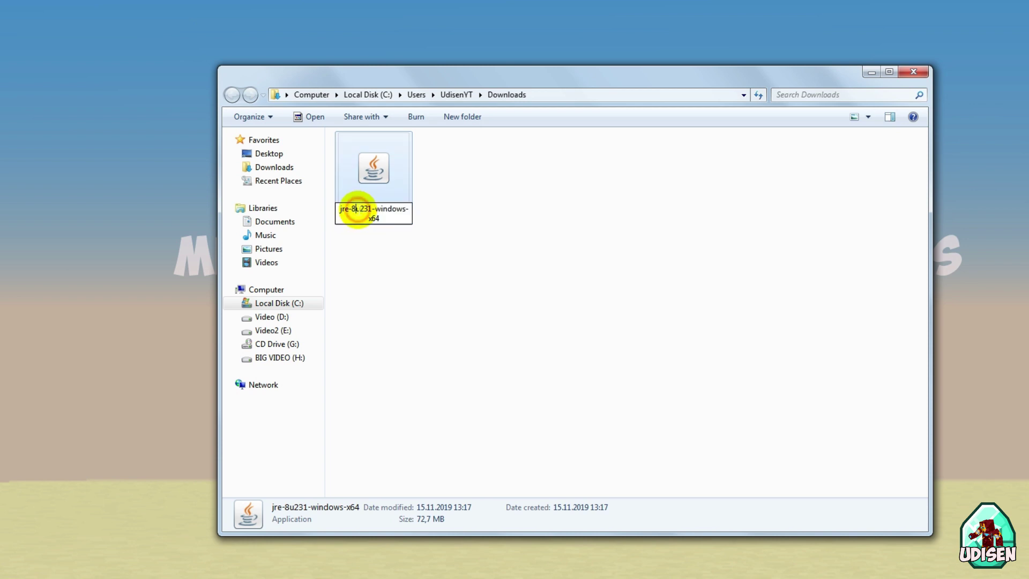
click(375, 217)
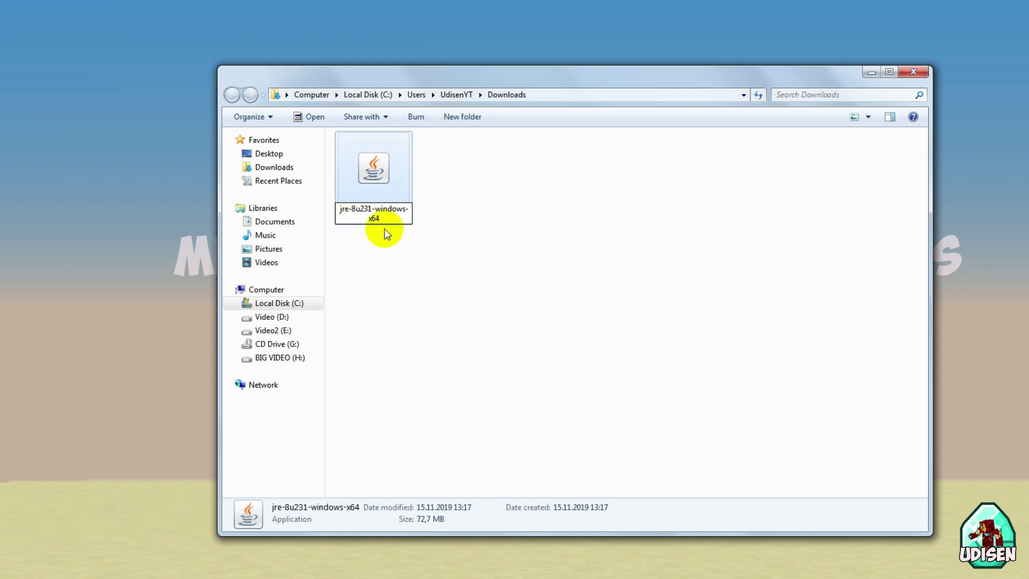
click(395, 231)
click(381, 164)
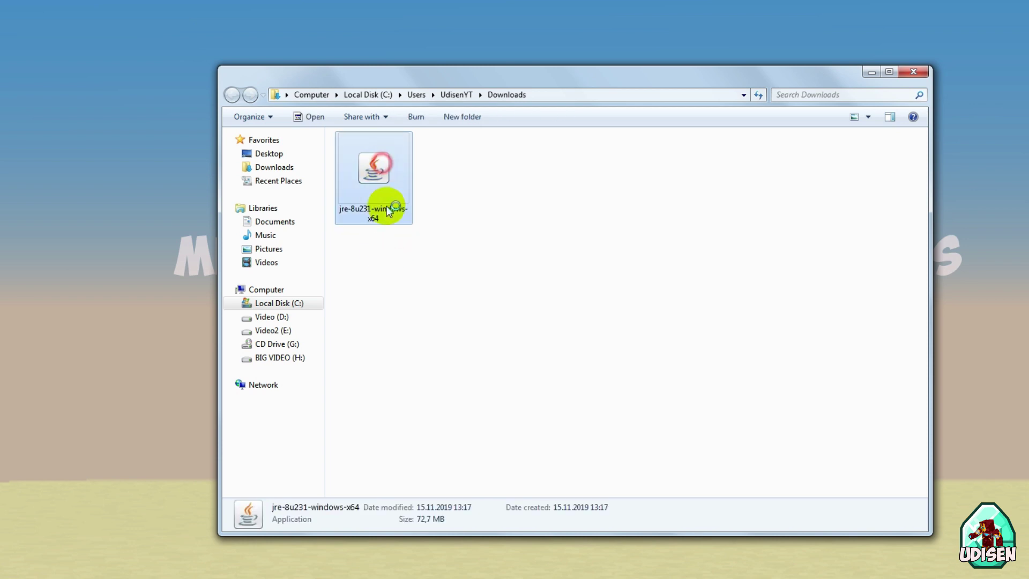
Run the installer, allow it past the security warning, and begin installing Java.
double_click(384, 181)
click(605, 295)
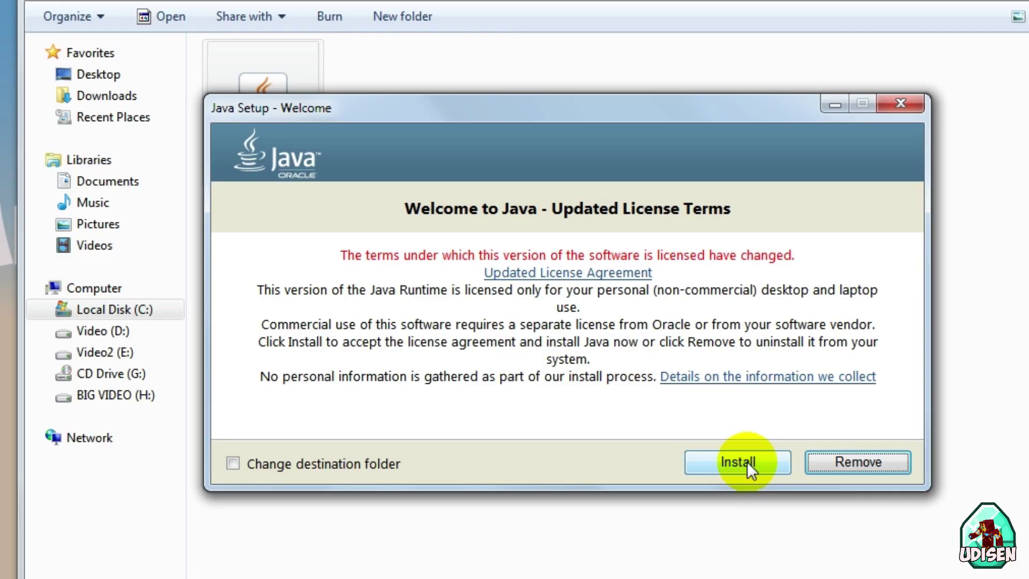
click(747, 461)
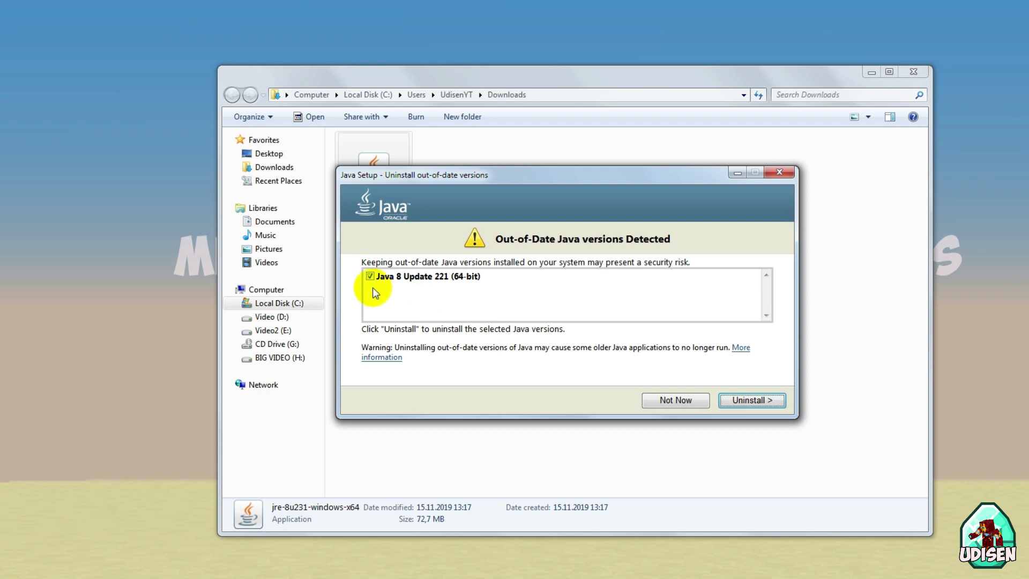
Choose Not Now to keep Java 8 Update 221, continue, and close the successful installer.
click(670, 402)
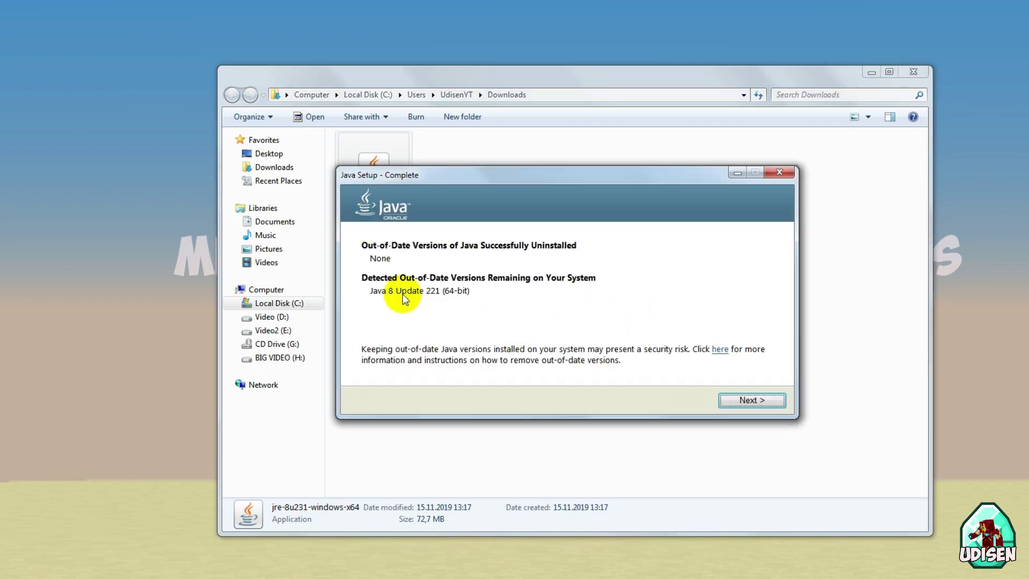
click(771, 401)
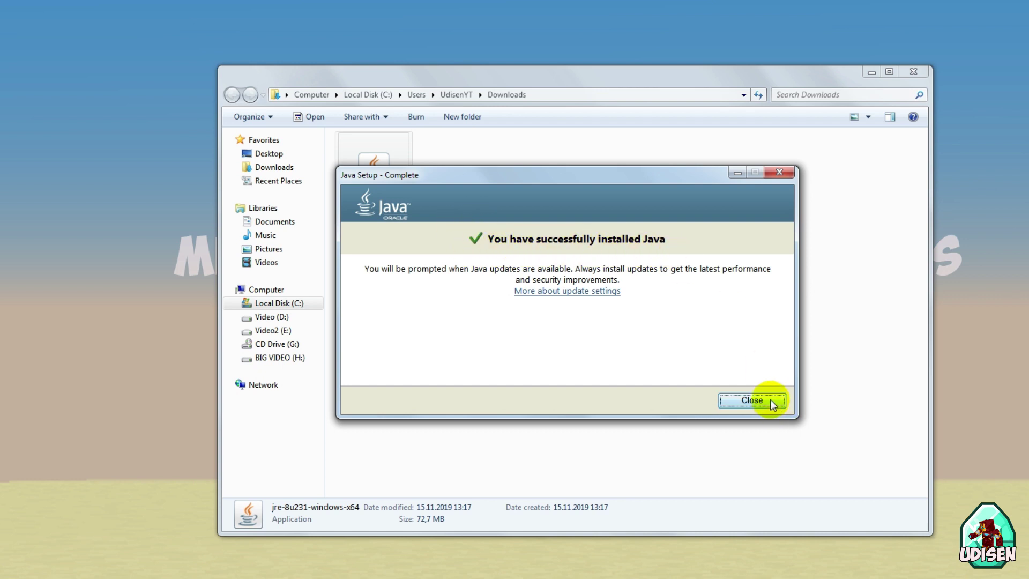
click(752, 401)
Close the Downloads folder and open the UDISEN YT Forge installation for editing.
click(913, 72)
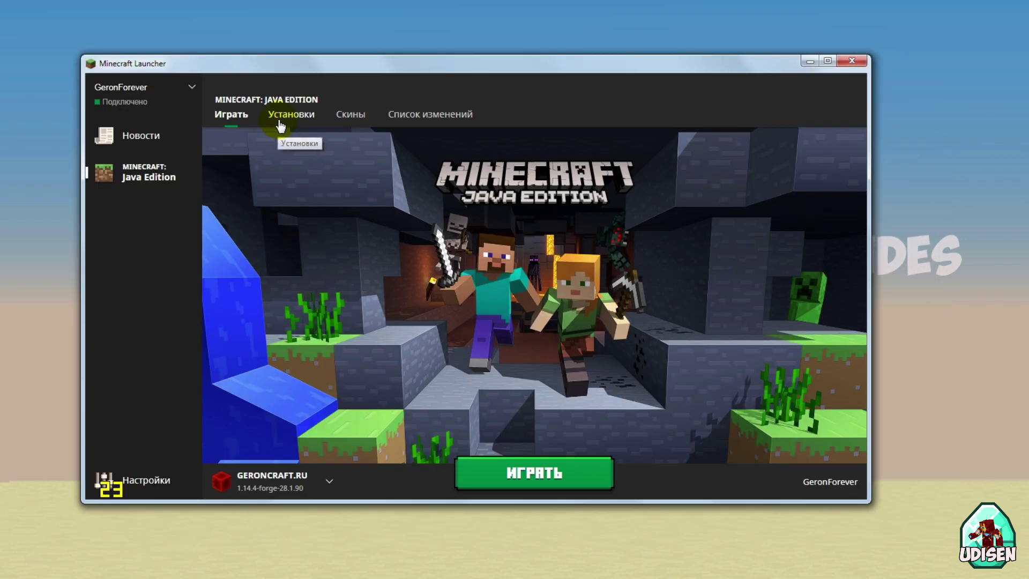
click(278, 119)
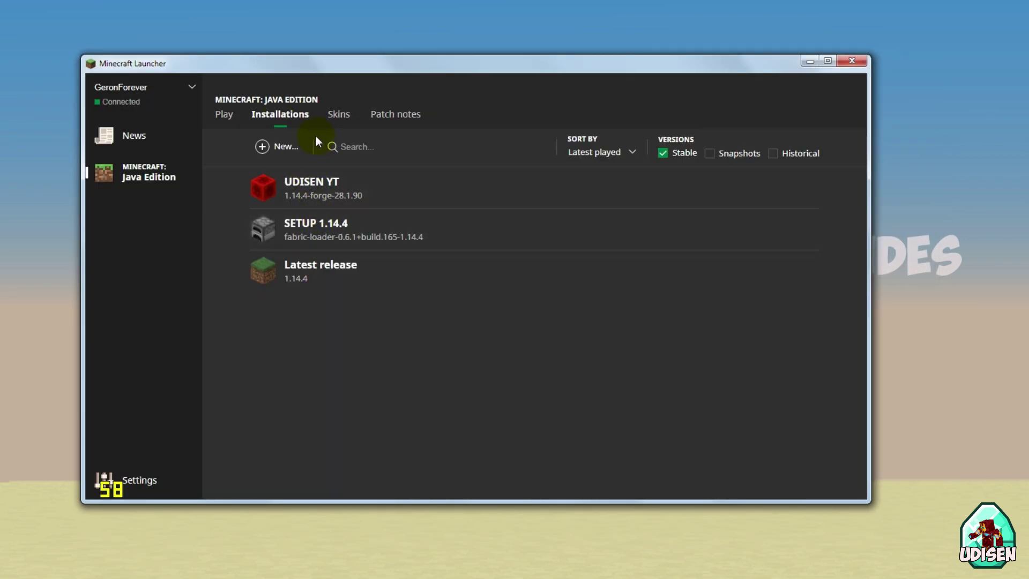
mouse_move(315, 186)
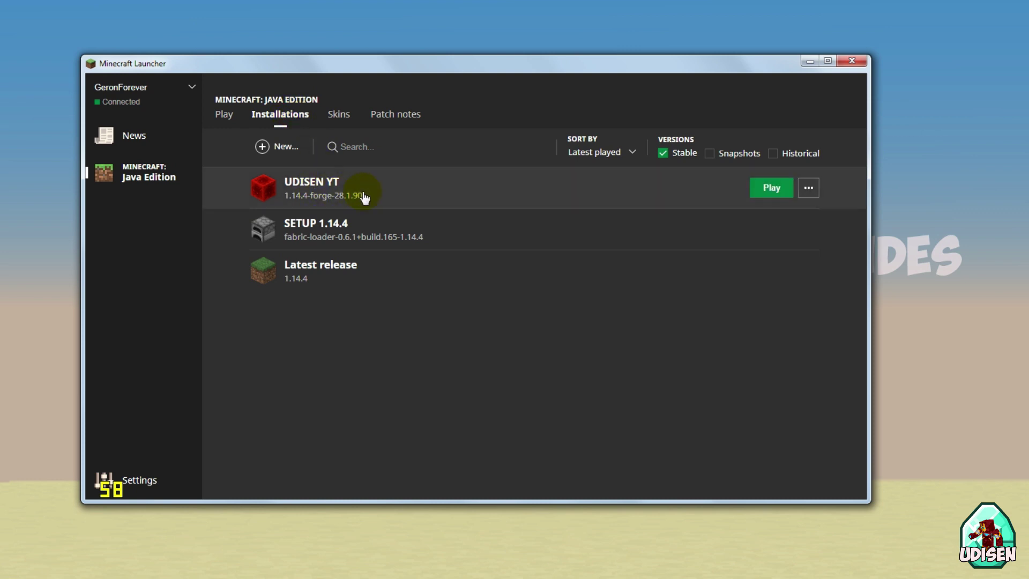
click(347, 185)
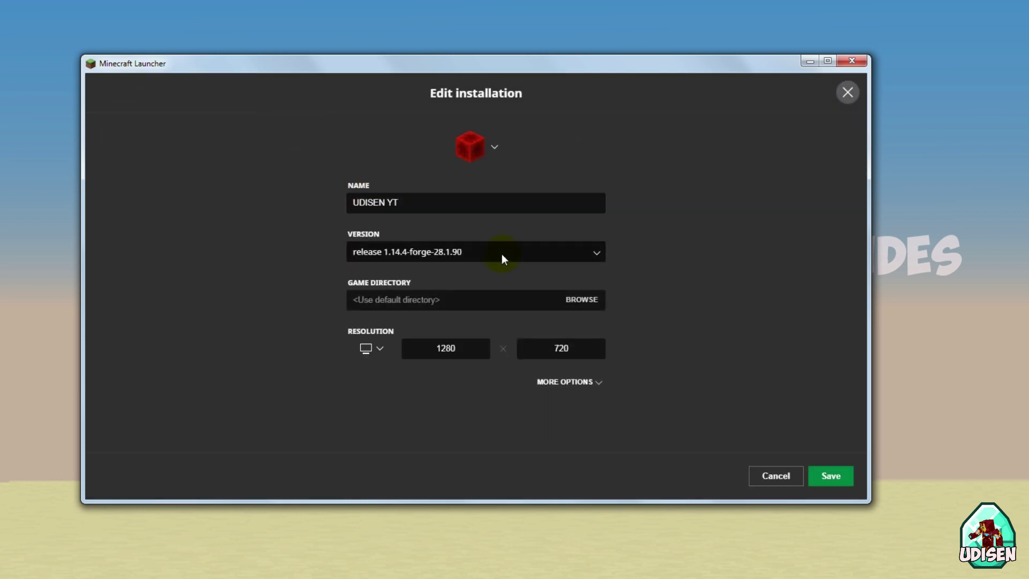
Keep the current forge version, reveal more options, and clear the Java executable path.
click(454, 251)
click(423, 198)
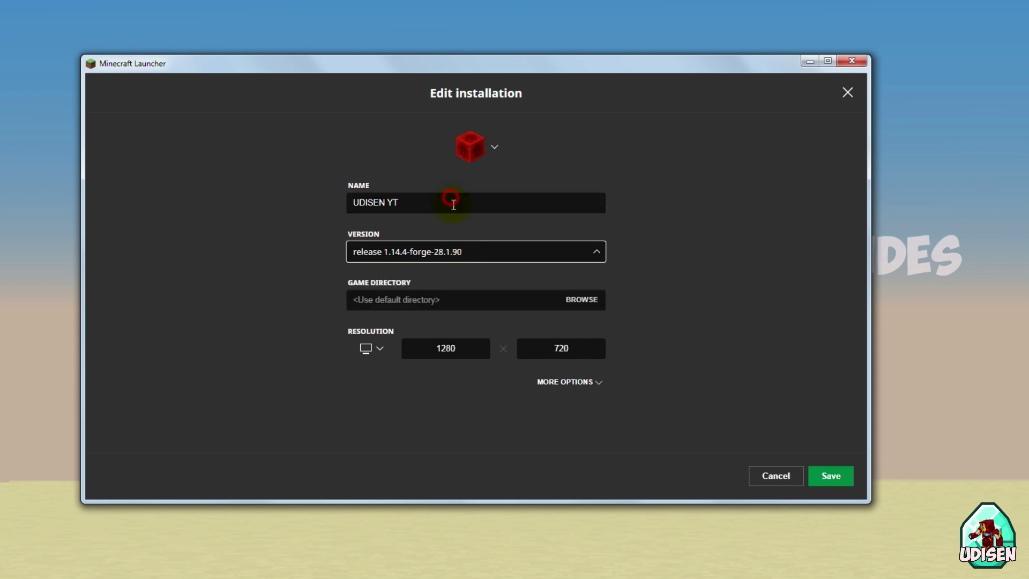
click(580, 383)
scroll(607, 330, down, 1)
click(550, 381)
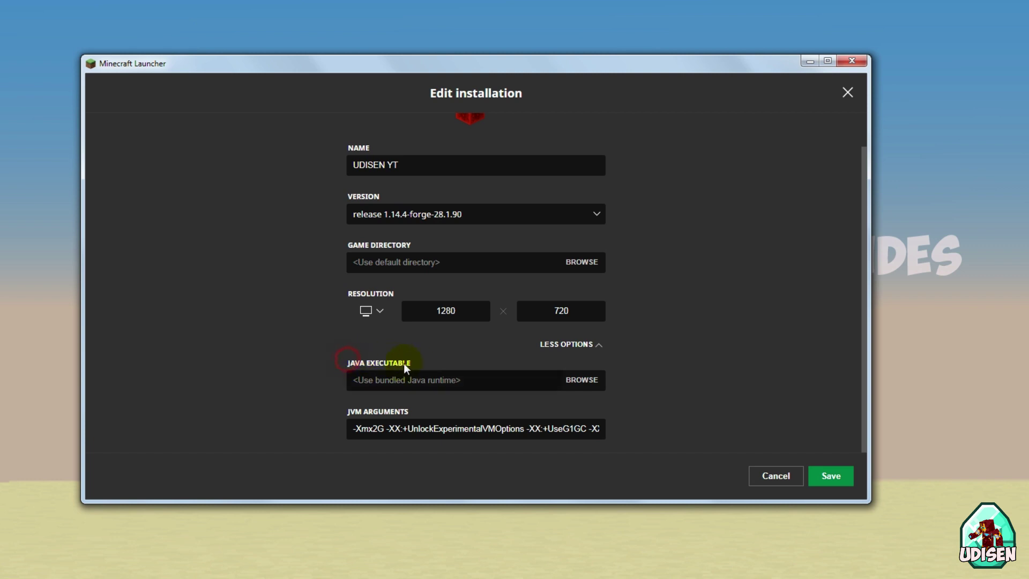
Browse for the Java executable and navigate to C:\Program Files\Java.
click(588, 387)
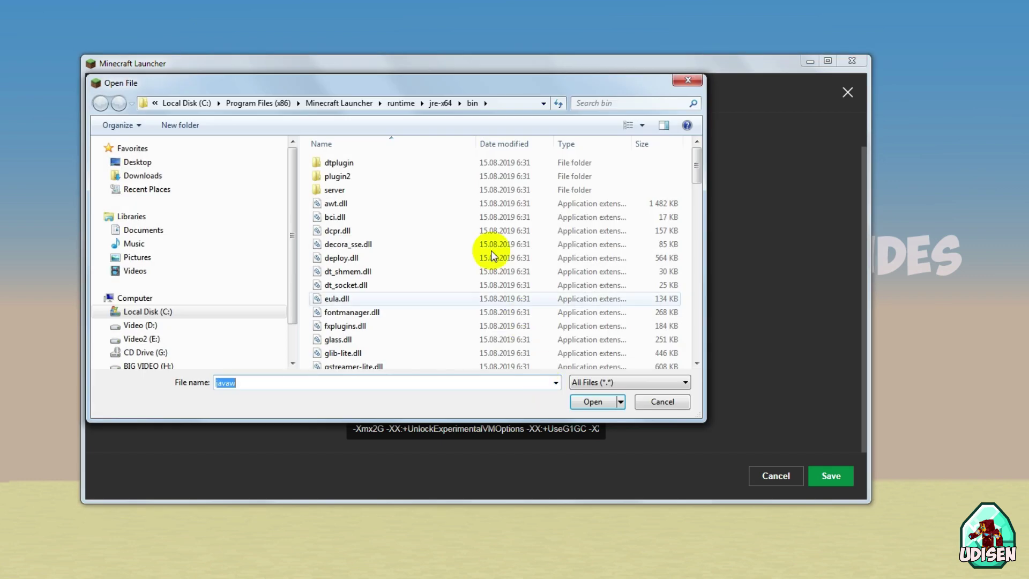
click(370, 244)
scroll(383, 217, down, 3)
scroll(384, 216, up, 3)
scroll(388, 204, down, 10)
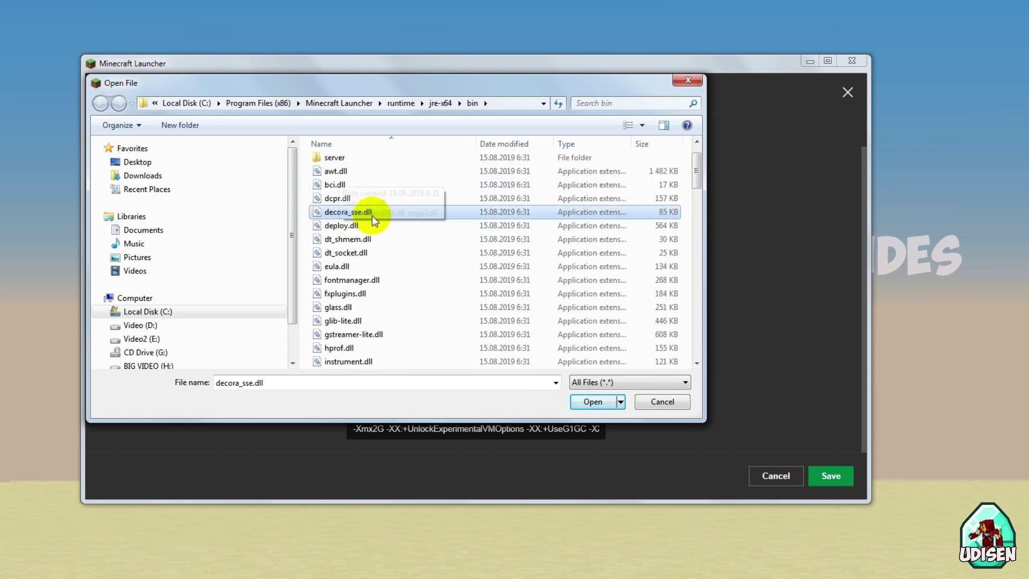
click(390, 202)
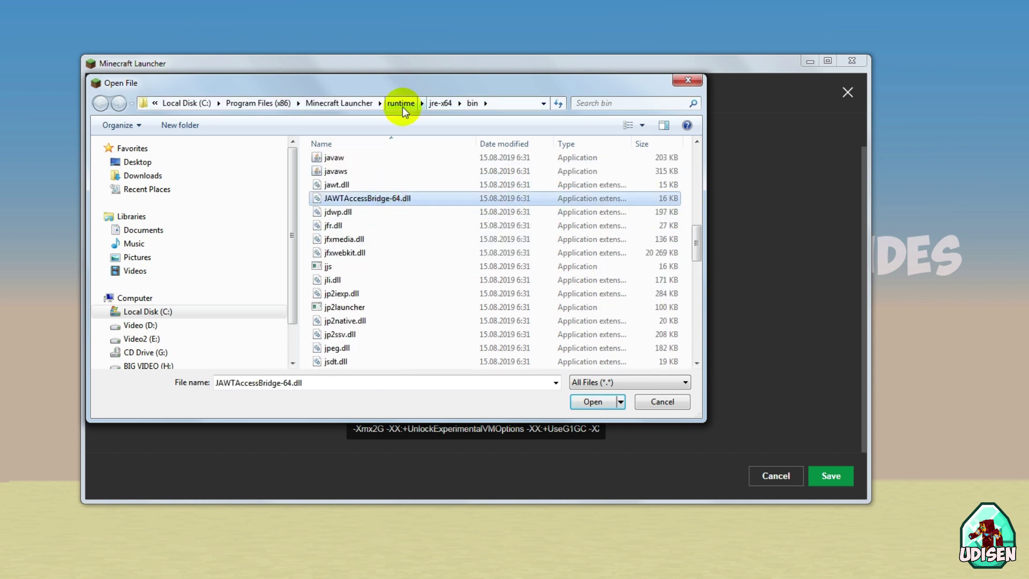
click(205, 107)
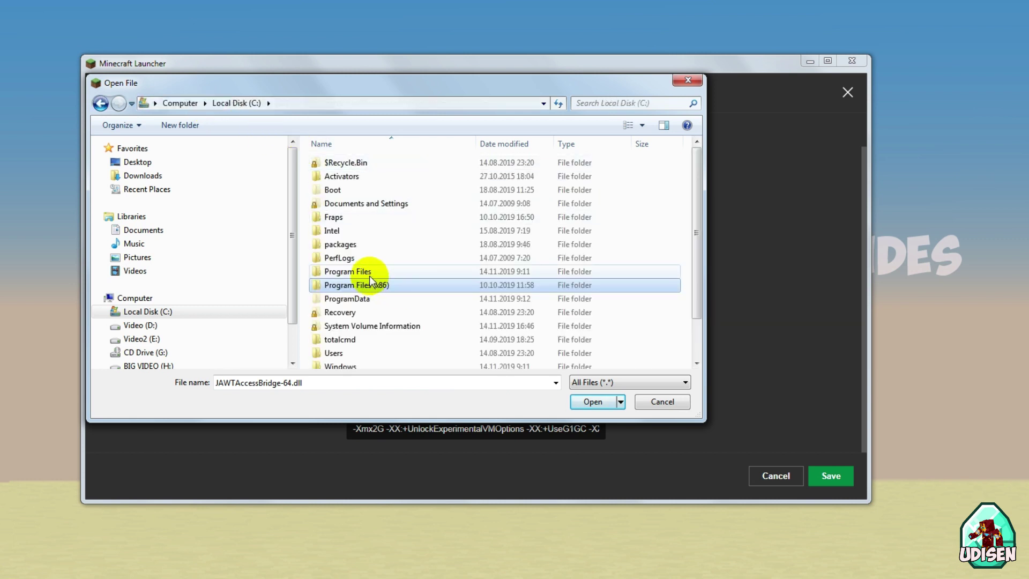
double_click(347, 271)
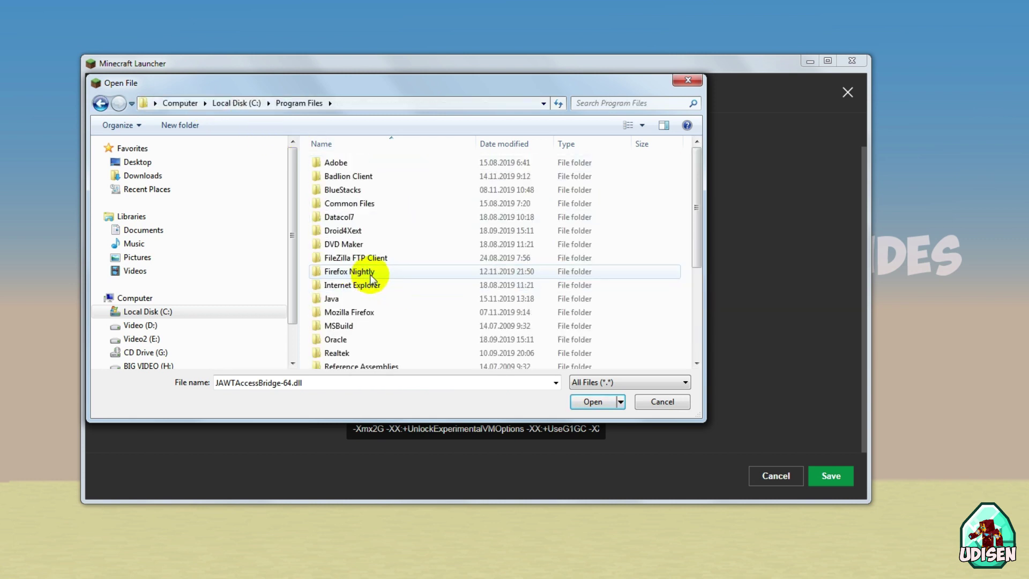
scroll(367, 272, down, 3)
click(337, 183)
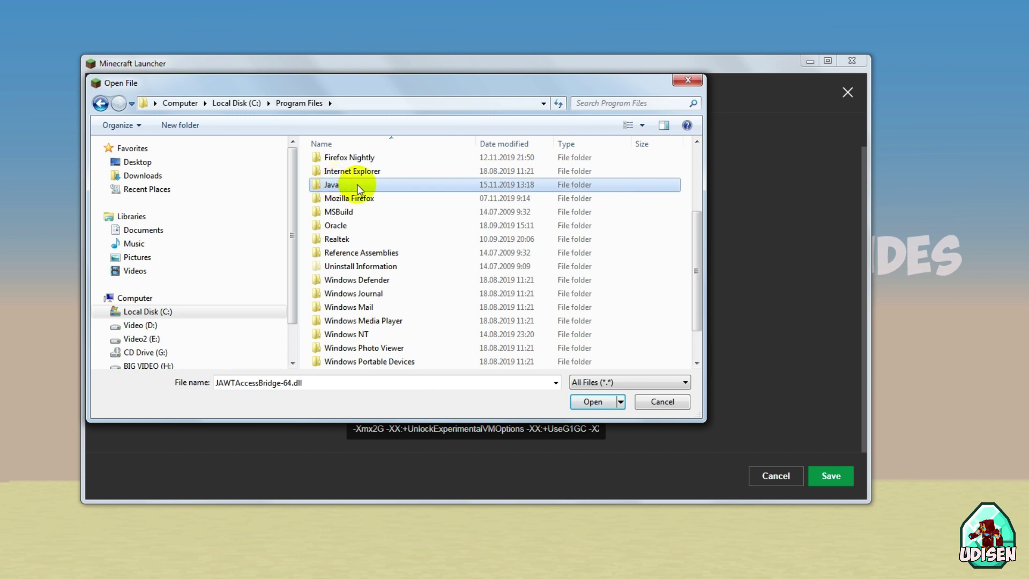
double_click(357, 184)
Open the jre1.8.0_231 folder and its bin subfolder.
click(341, 184)
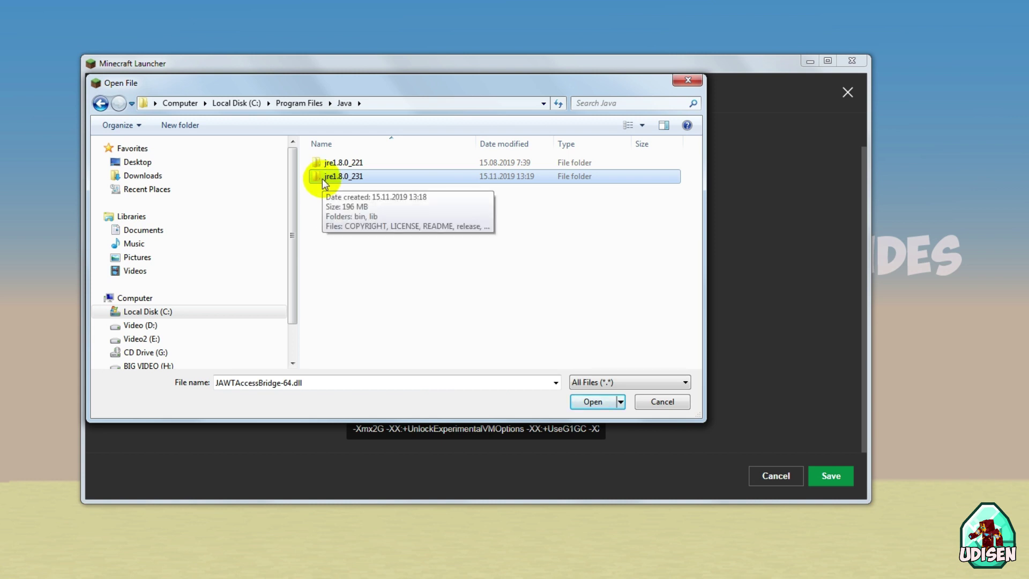
click(340, 177)
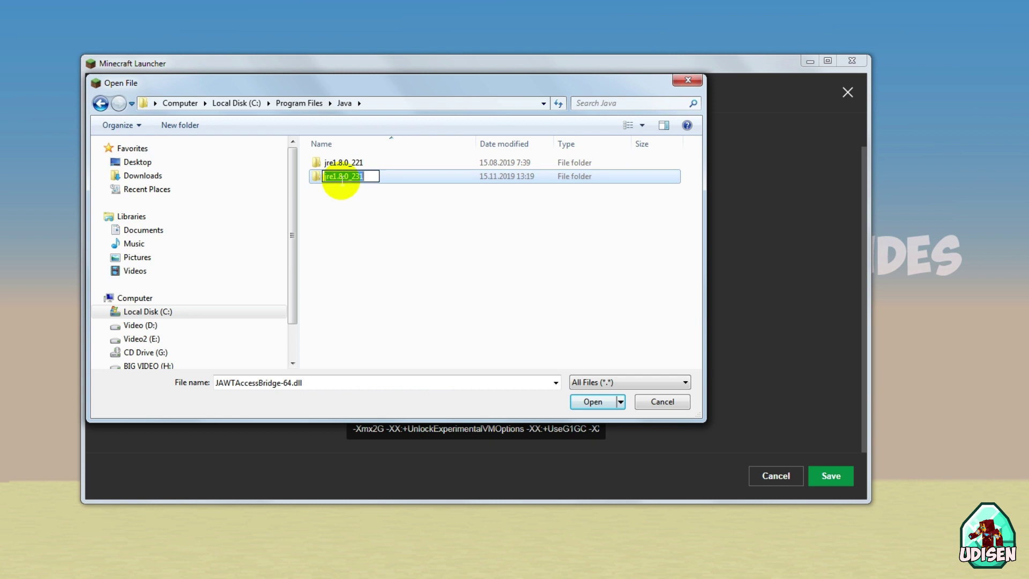
key(Escape)
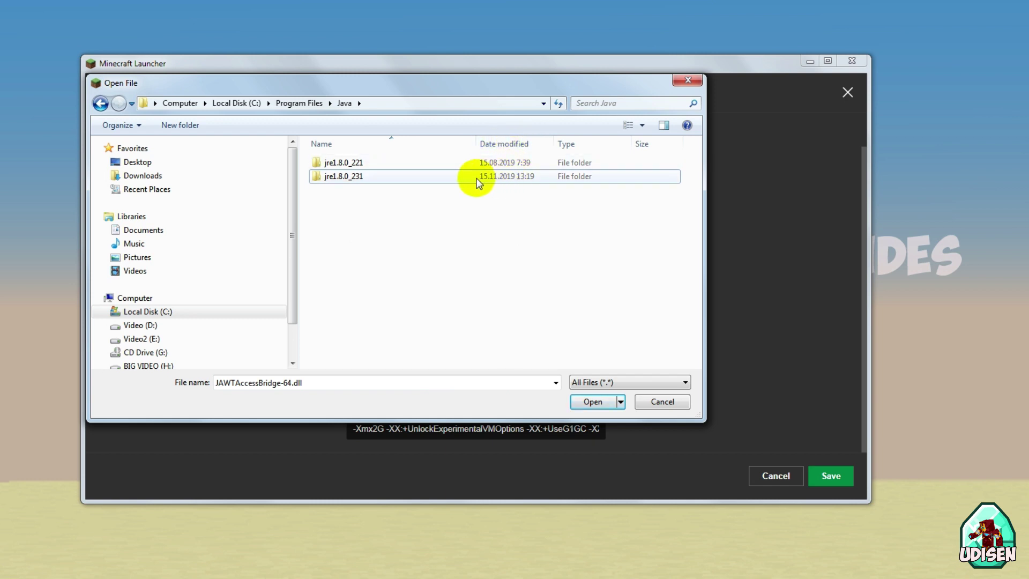
double_click(422, 176)
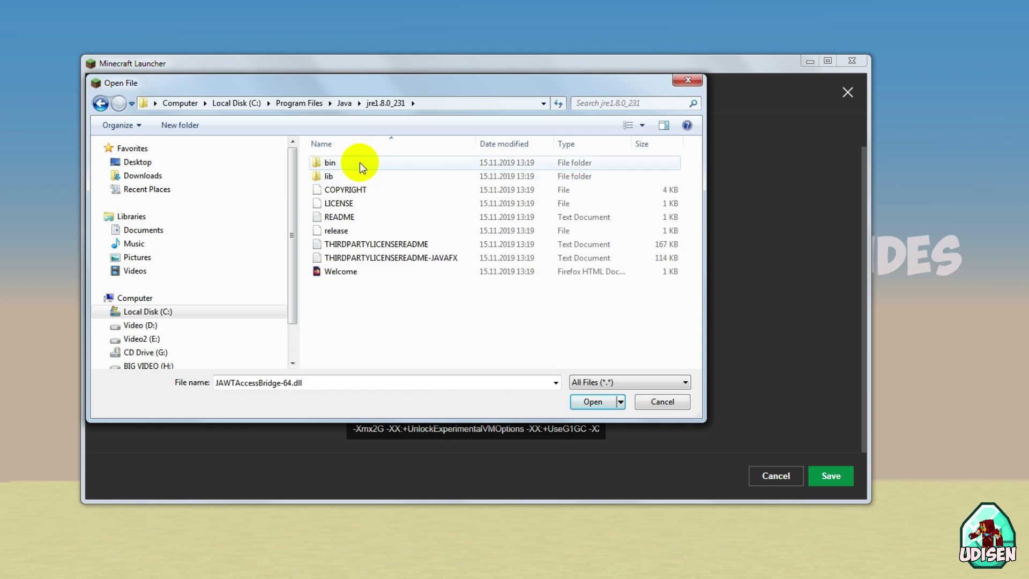
click(352, 163)
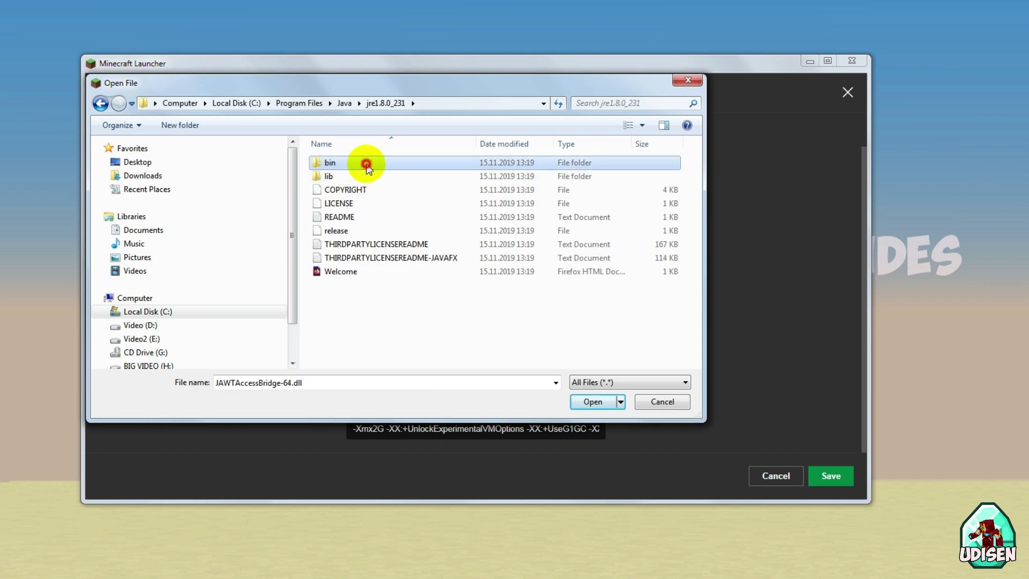
double_click(366, 163)
Select javaw and confirm it as the installation's Java executable.
scroll(391, 214, down, 5)
scroll(390, 214, down, 15)
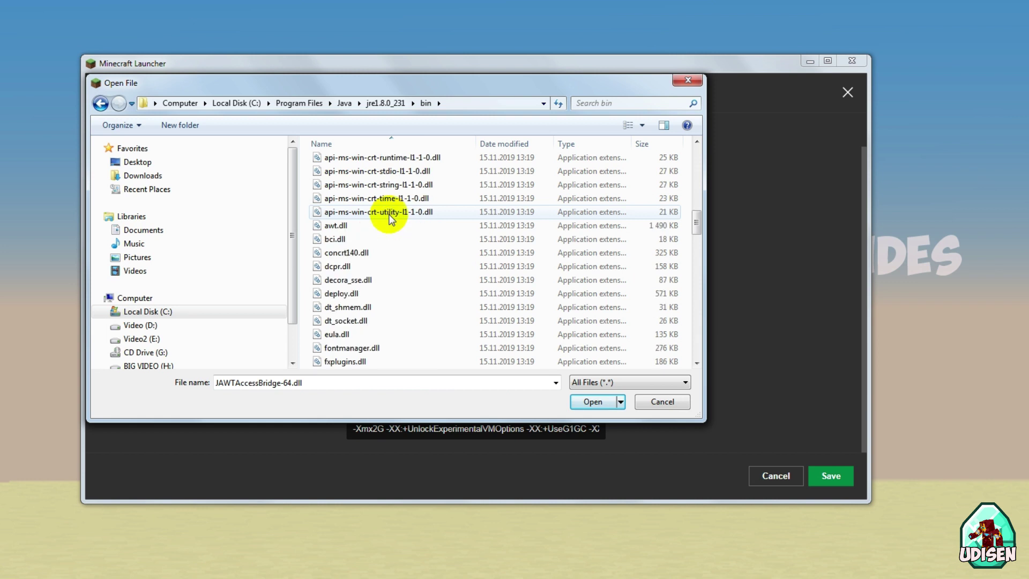
scroll(387, 212, up, 1)
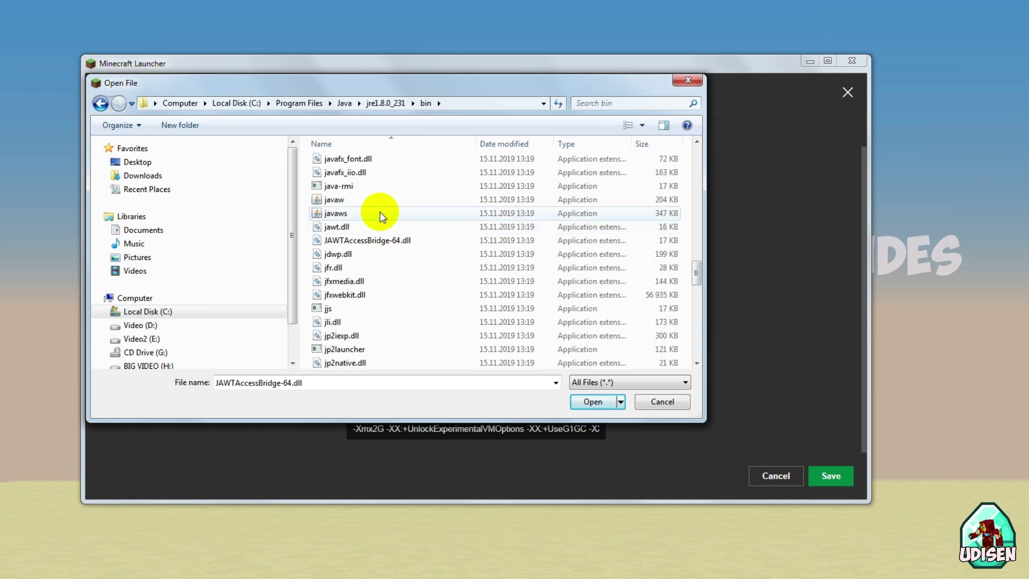
click(373, 202)
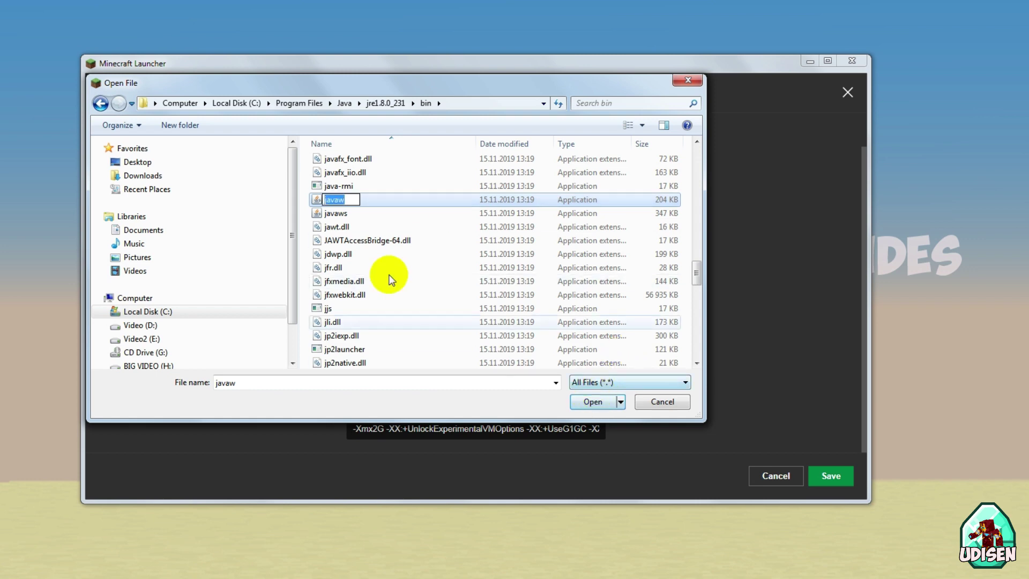
click(368, 202)
click(592, 403)
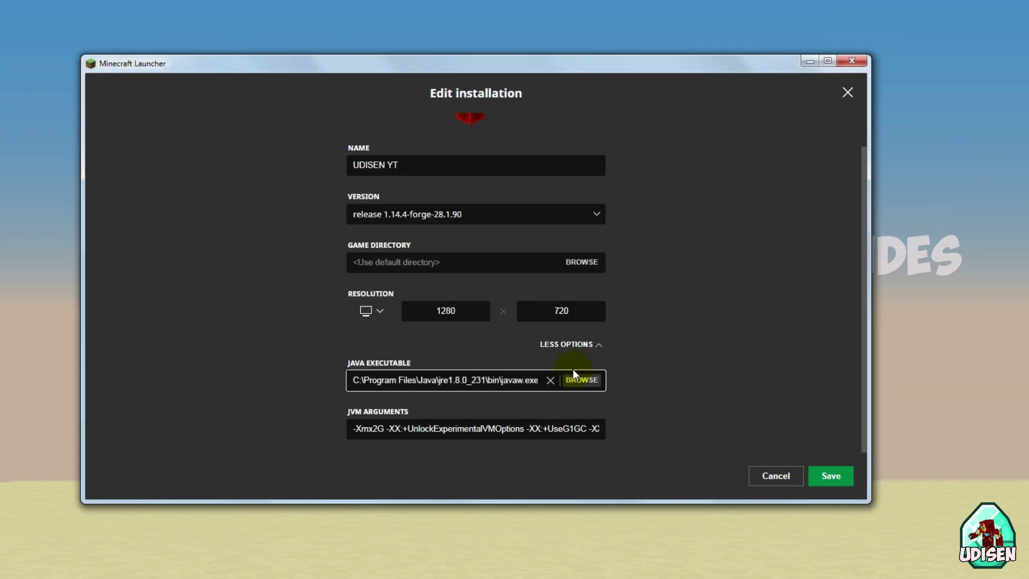
Save the edited UDISEN YT installation and play it, loading Minecraft with 2 mods.
click(828, 476)
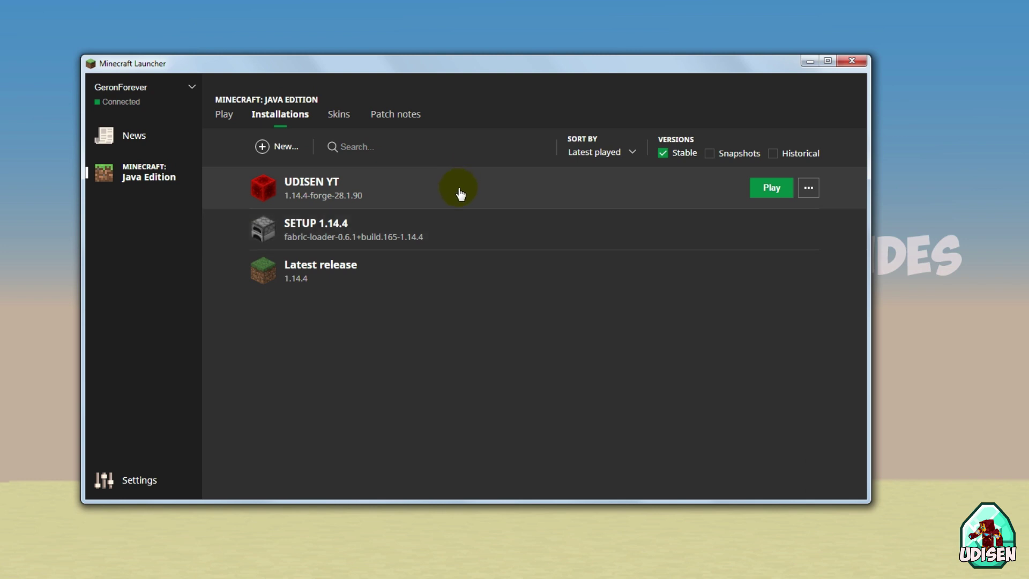
click(774, 191)
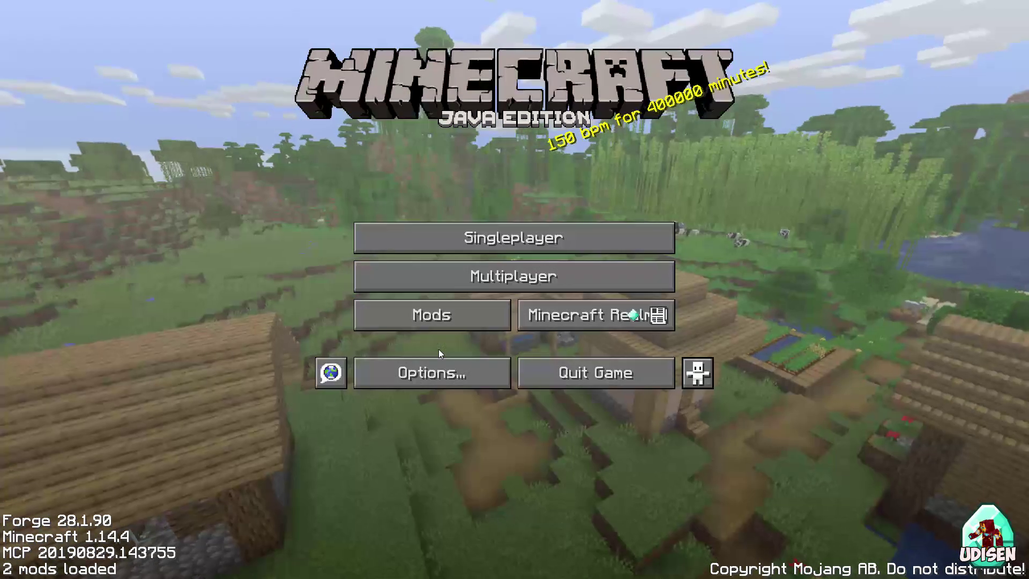
Load the first saved Singleplayer world in the Forge game and walk forward across the grassy plains.
click(450, 236)
double_click(452, 105)
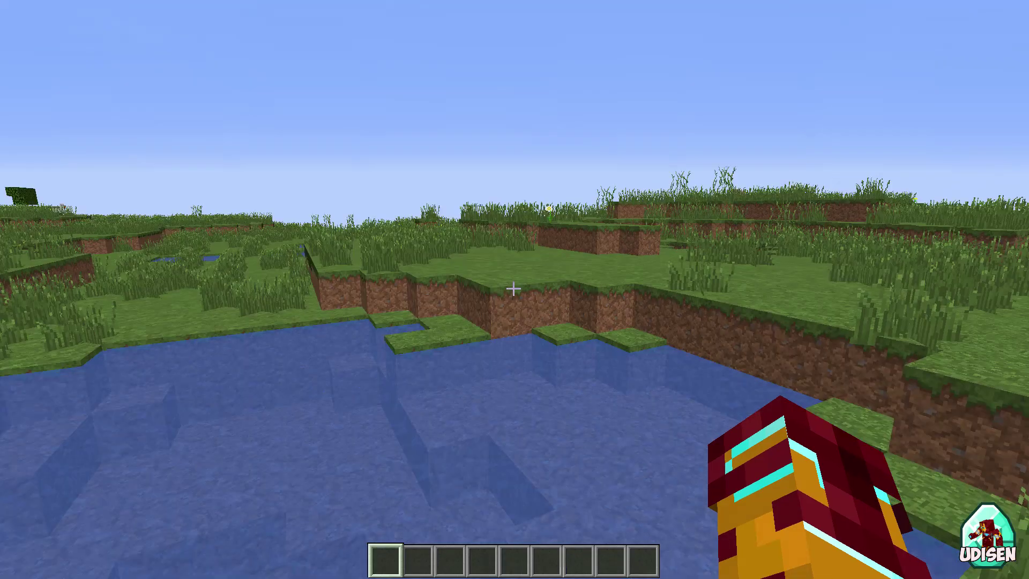
key(w)
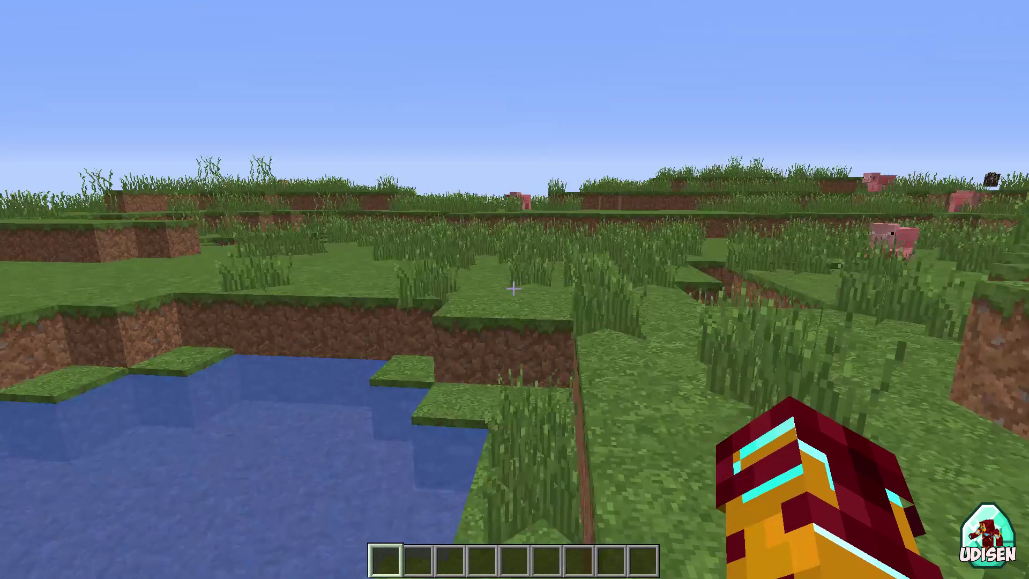
key(w)
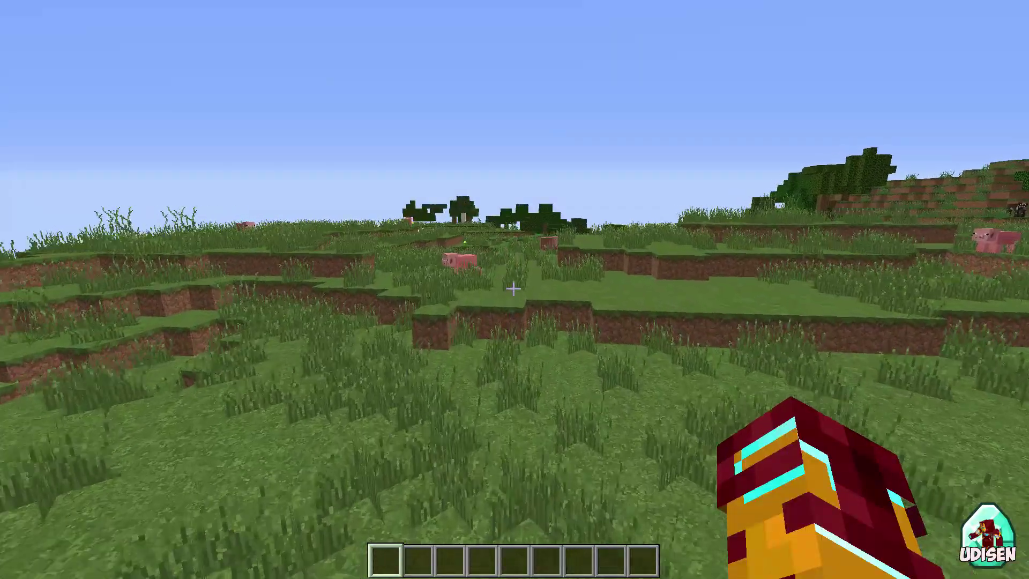